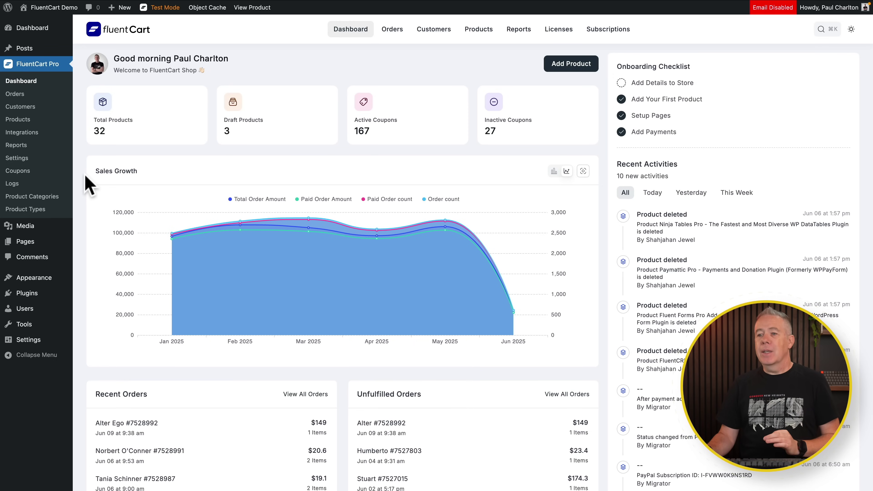
# - Collapse the WordPress admin sidebar to icons and open FluentCart's Products list
pyautogui.click(25, 357)
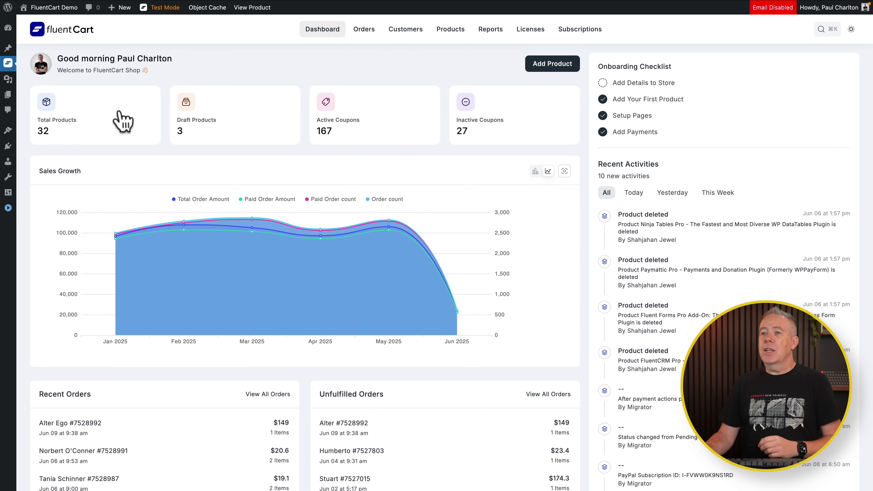
pyautogui.click(8, 208)
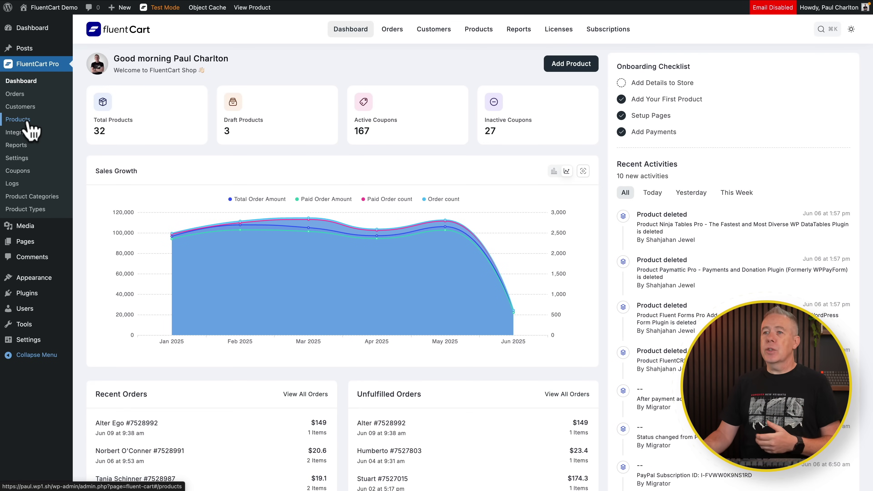
pyautogui.click(43, 356)
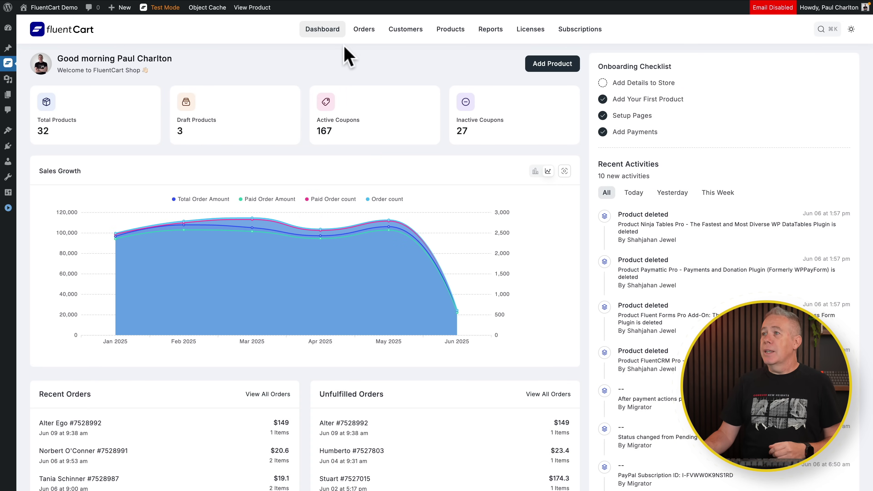
pyautogui.click(441, 34)
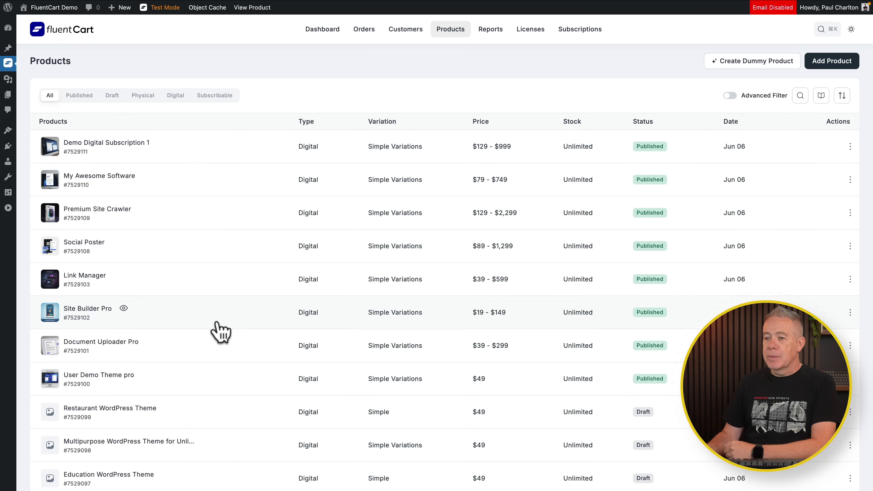
# - Scroll down the product list to the hoodies and open Zipper Hoodie for editing
pyautogui.scroll(-5, 215, 332)
pyautogui.scroll(-4, 219, 332)
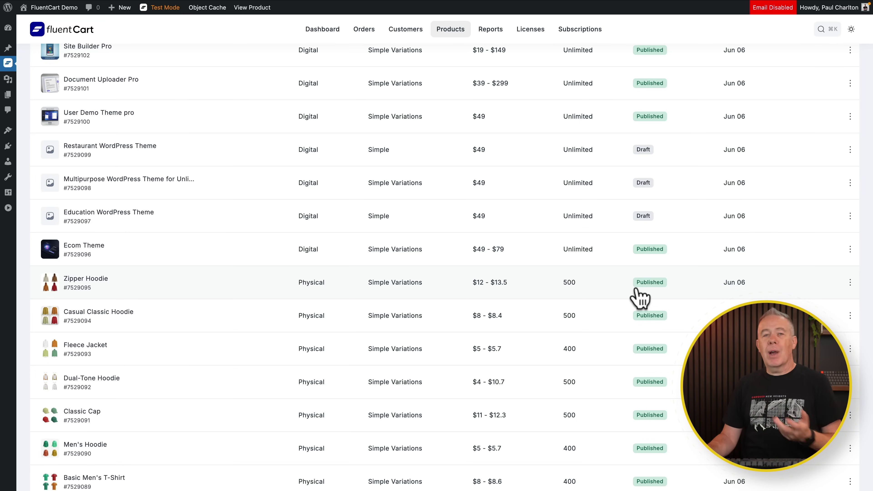
pyautogui.click(94, 280)
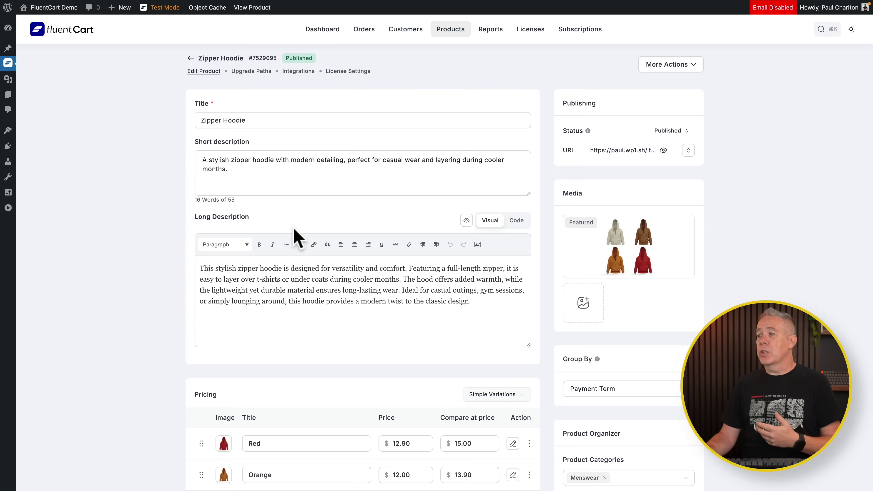
# - Switch the long description to Code and back to Visual, then scroll down to the Pricing variations
pyautogui.click(516, 220)
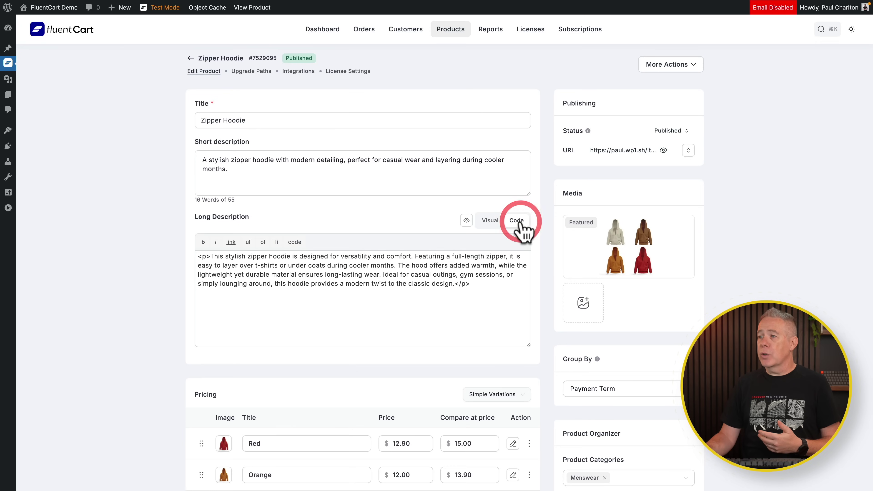
pyautogui.click(490, 220)
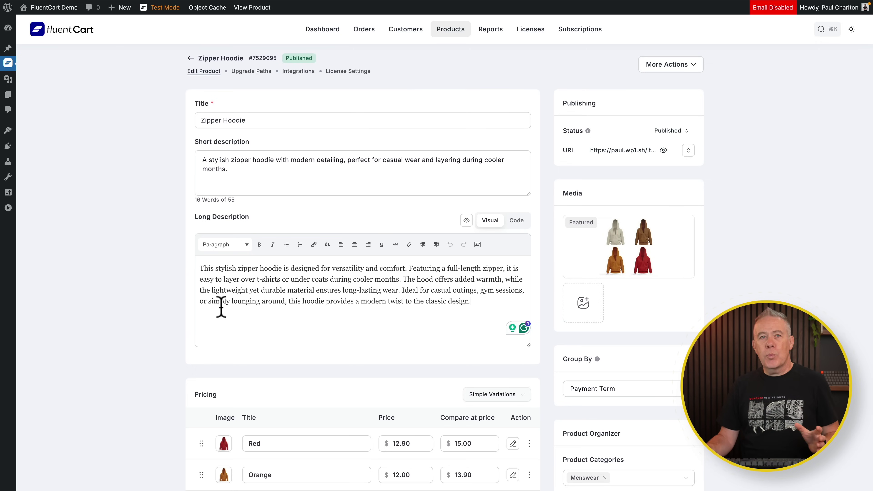
pyautogui.scroll(-5, 82, 330)
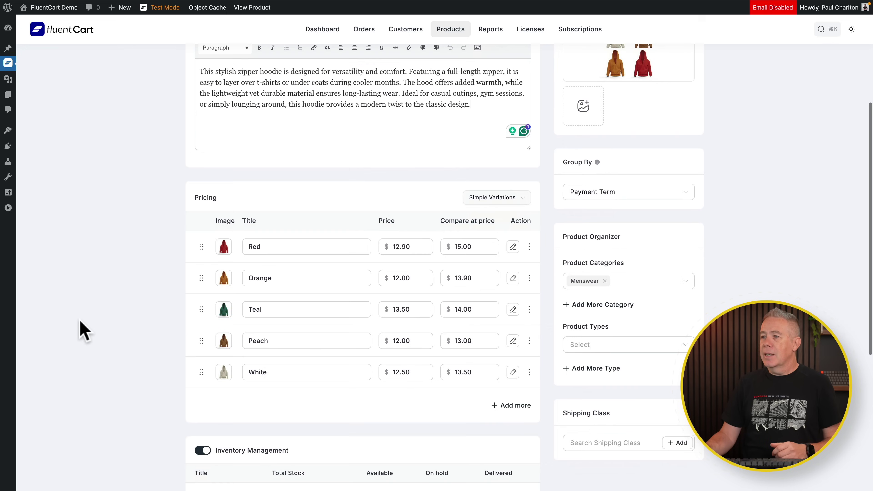
pyautogui.scroll(-1, 82, 330)
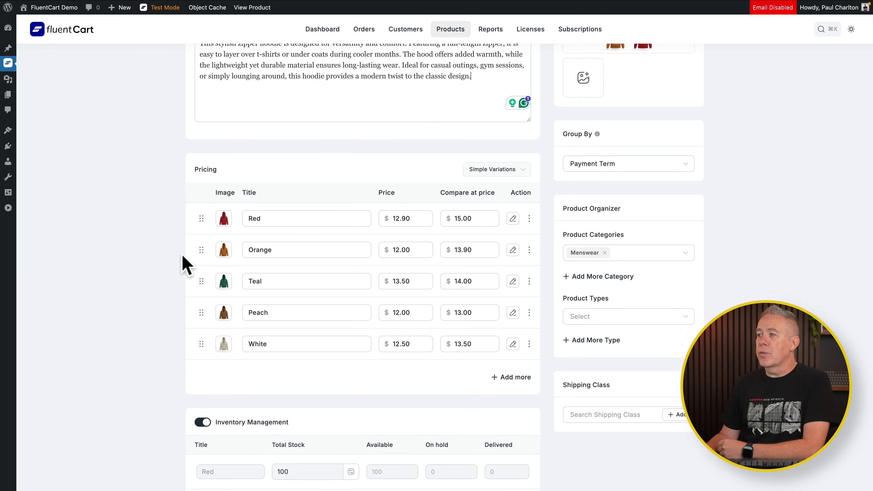
# - Leave the pricing type unchanged, edit the Red variation's pricing and enable profit/cost management
pyautogui.click(522, 168)
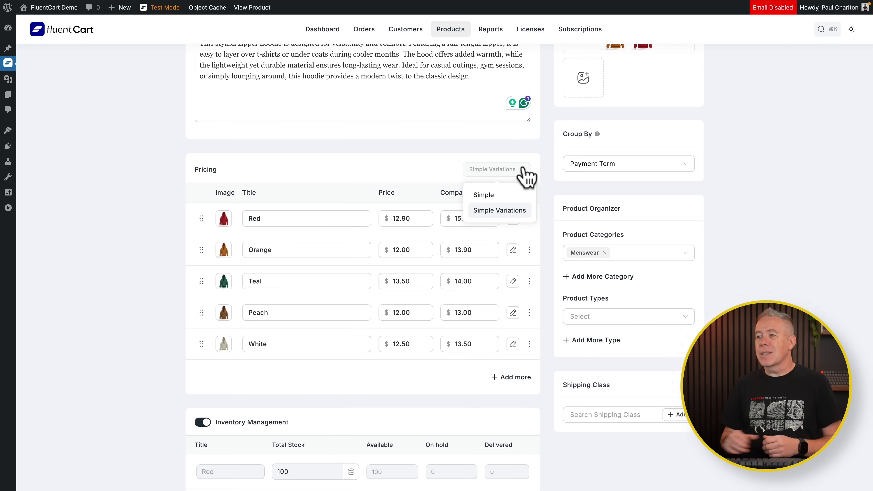
pyautogui.click(169, 207)
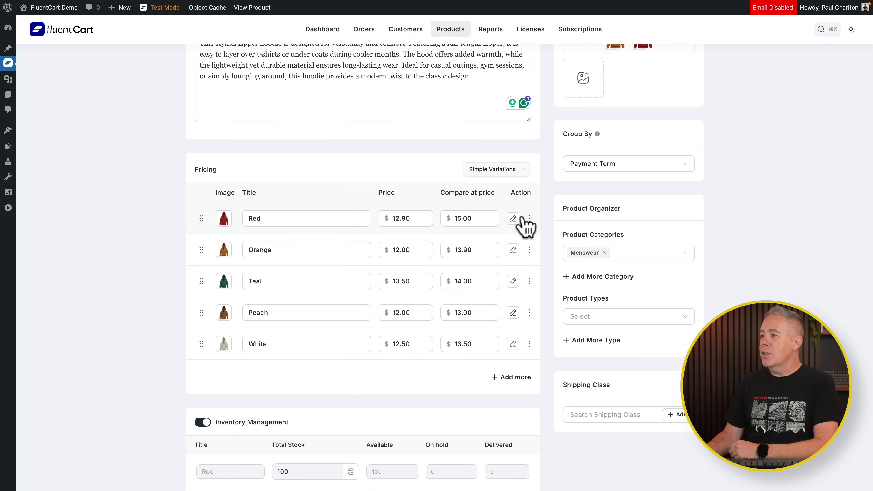
pyautogui.click(513, 219)
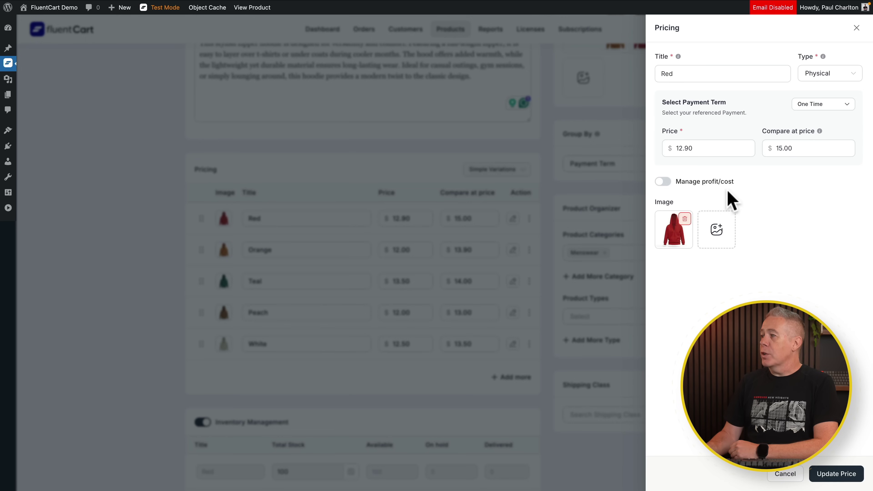
pyautogui.click(663, 182)
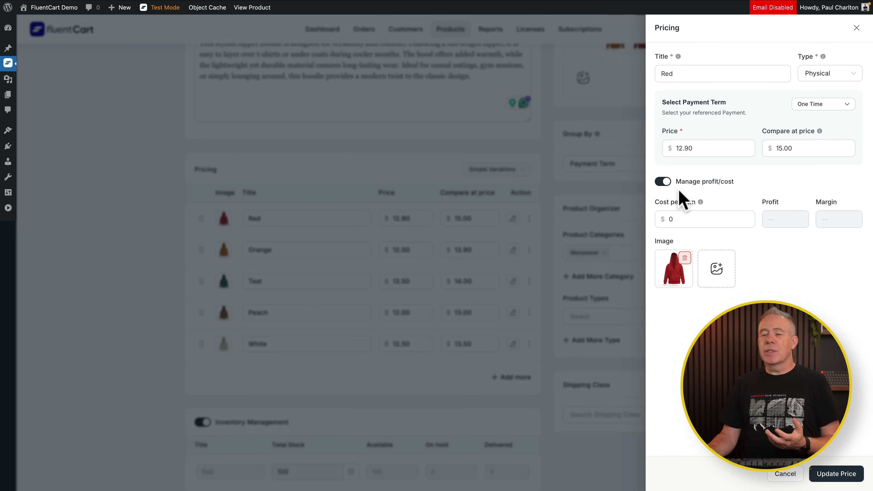
# - Turn Red's profit/cost tracking back off, close its pricing drawer, and drag Orange above Red
pyautogui.click(660, 184)
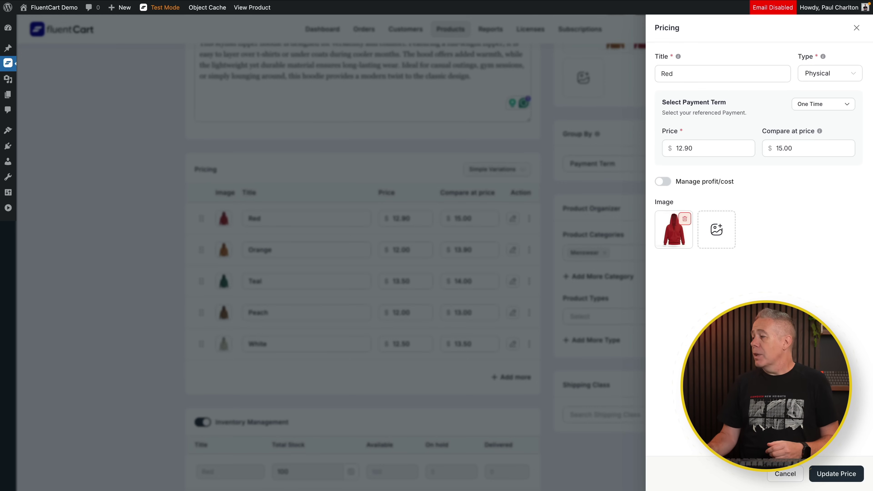
pyautogui.click(856, 28)
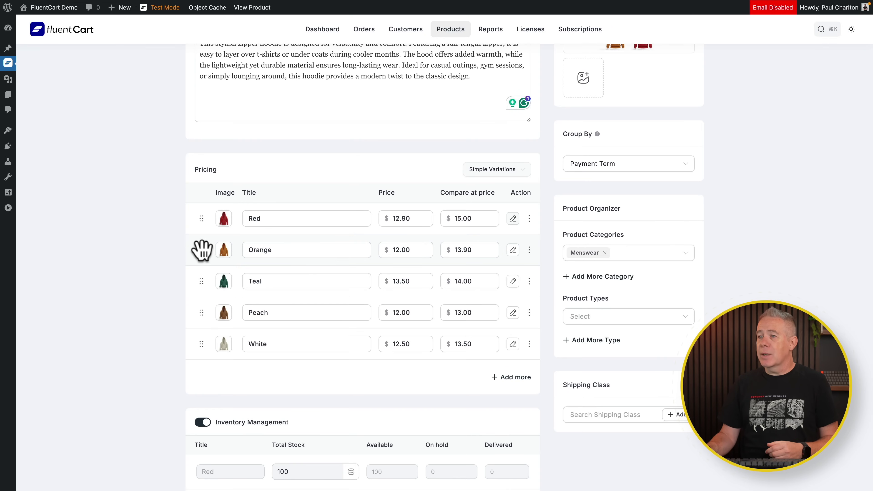
pyautogui.moveTo(201, 249); pyautogui.dragTo(203, 209)
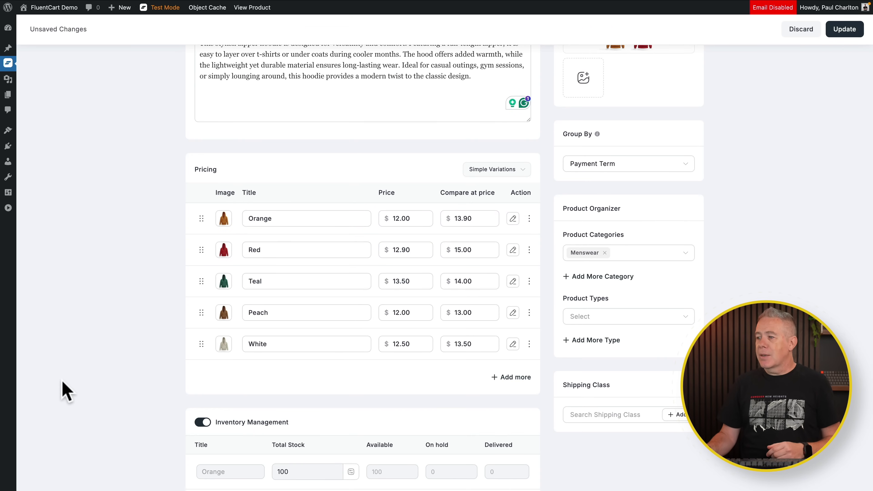
# - Scroll to confirm the inventory lists Orange, Red, Teal, Peach and White with stock 100 each
pyautogui.scroll(-1, 64, 391)
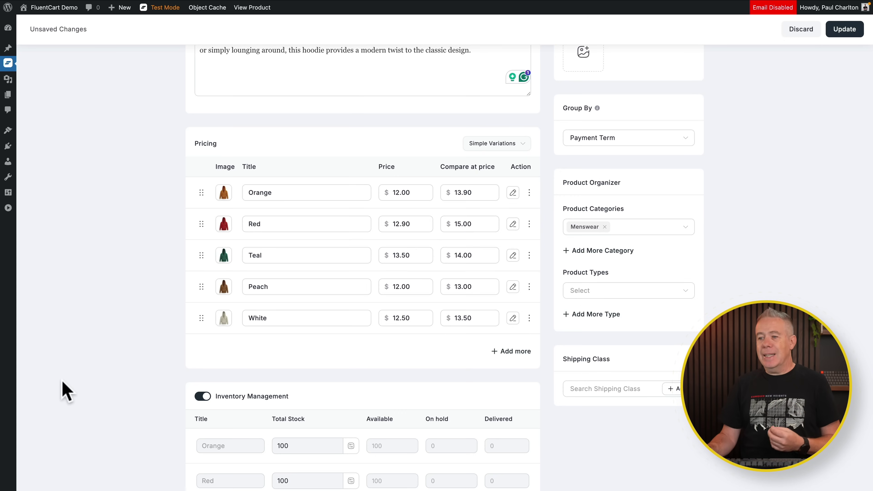
pyautogui.scroll(-5, 65, 391)
pyautogui.scroll(-1, 66, 391)
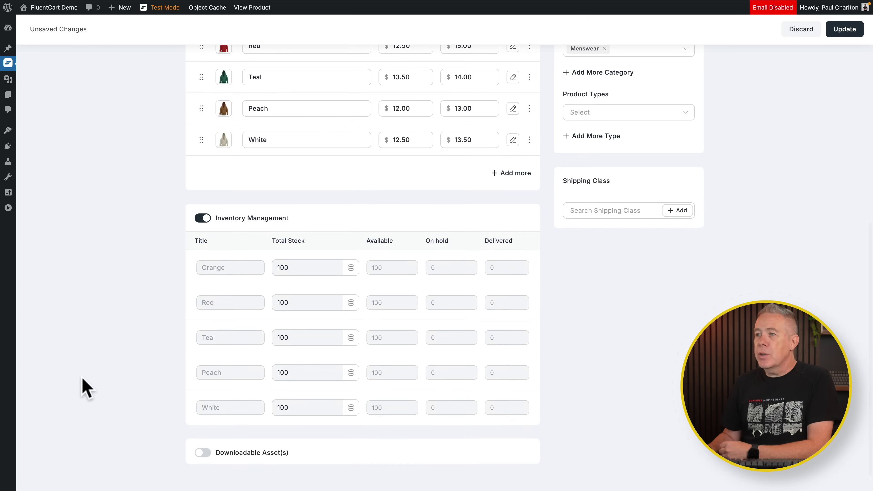
pyautogui.scroll(3, 84, 384)
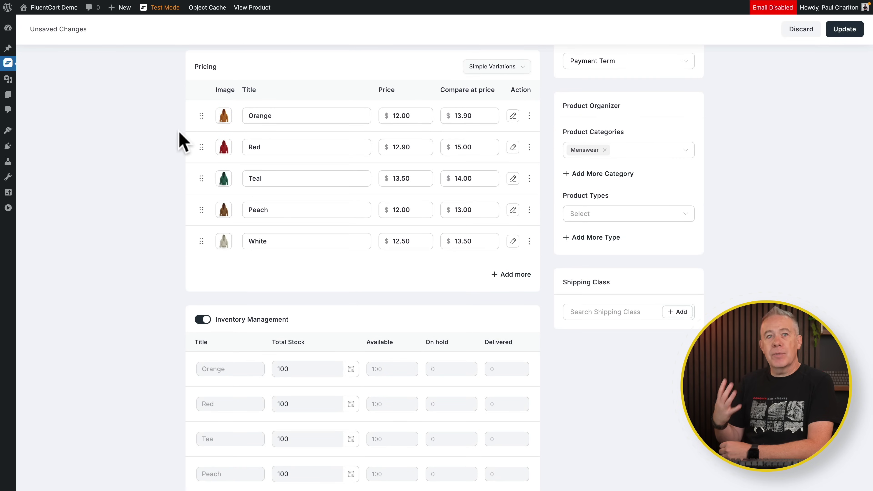
pyautogui.scroll(-4, 160, 253)
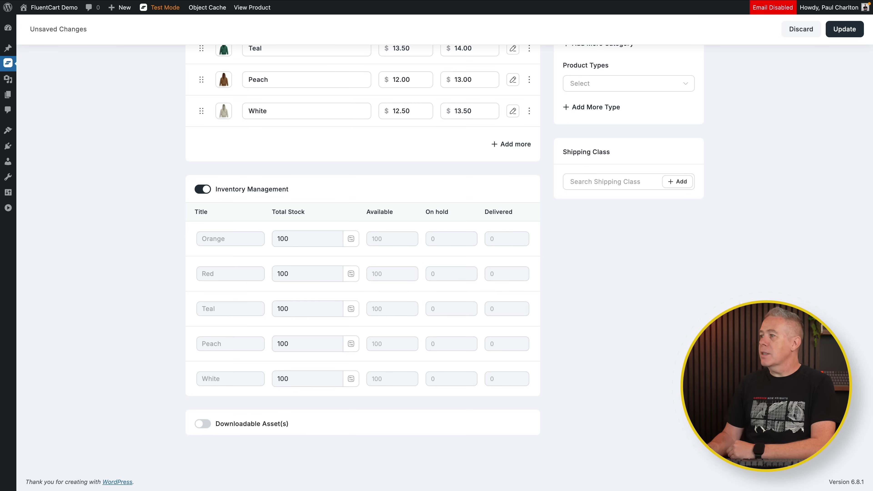
pyautogui.scroll(5, 635, 355)
pyautogui.scroll(2, 636, 355)
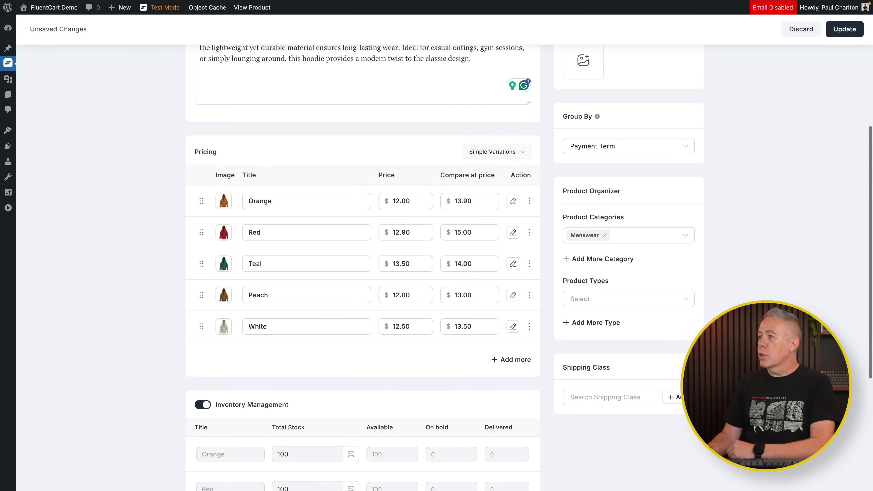
pyautogui.click(684, 145)
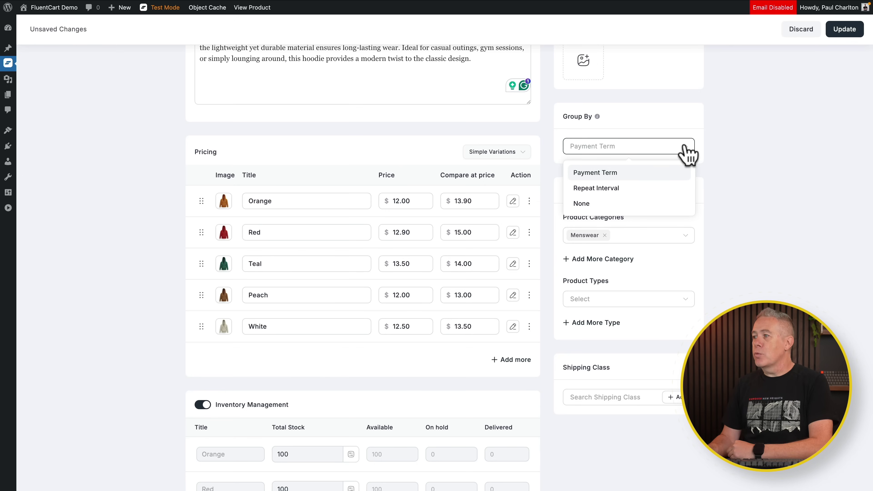
pyautogui.click(729, 135)
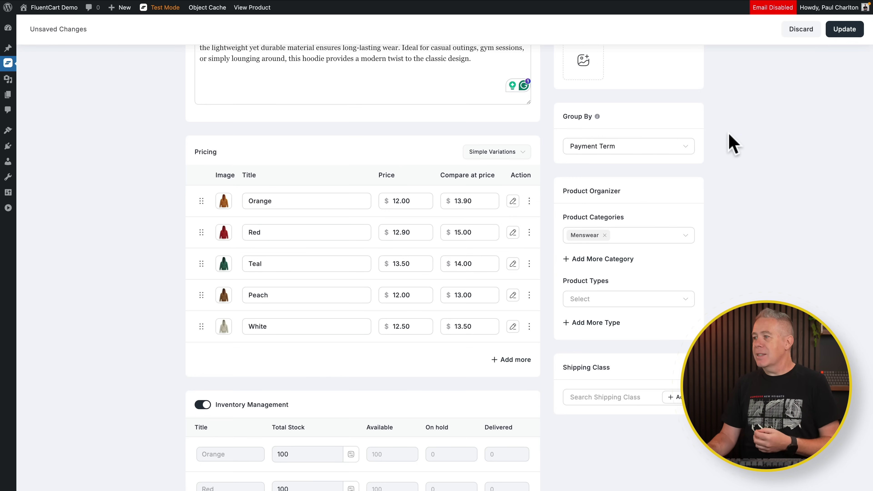
pyautogui.click(636, 239)
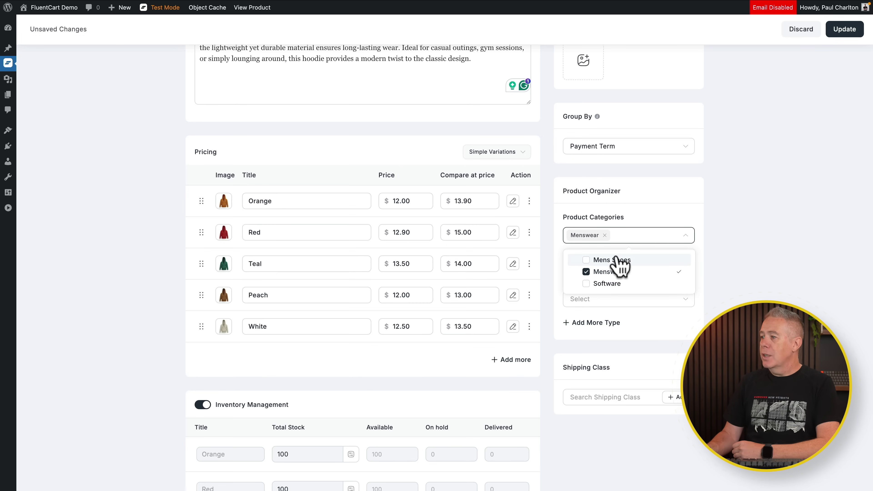
pyautogui.click(747, 242)
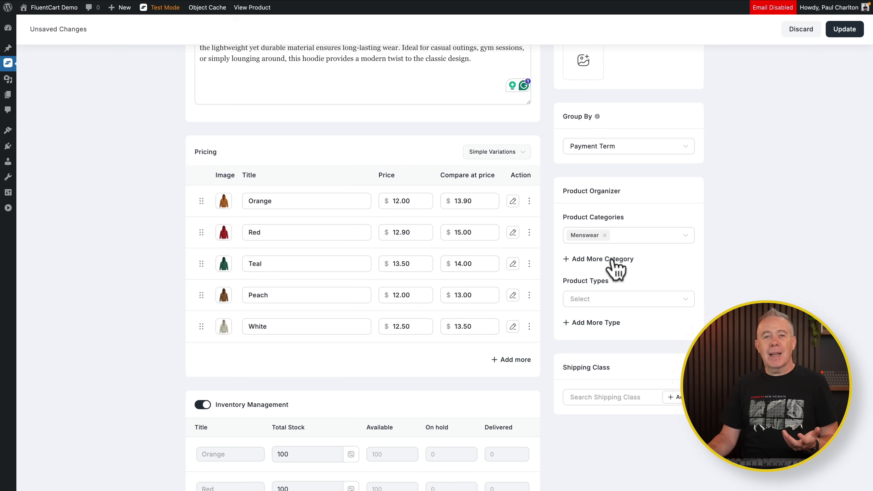
pyautogui.click(672, 297)
pyautogui.click(716, 294)
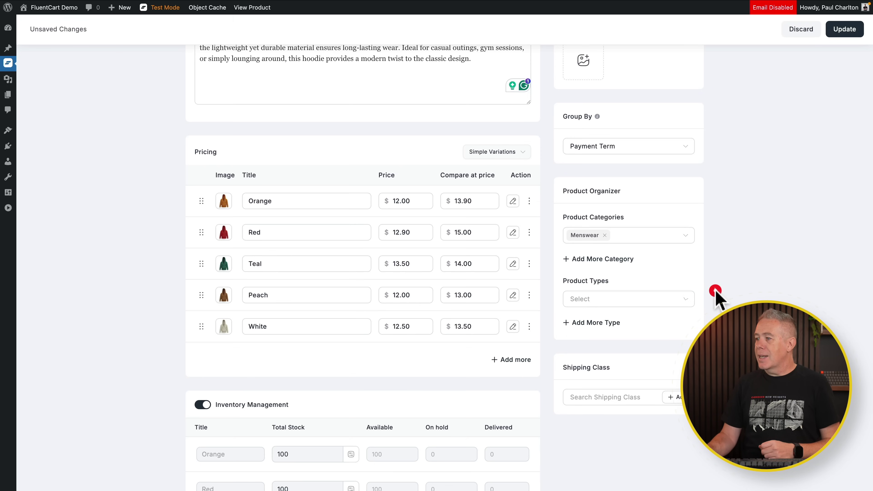
pyautogui.scroll(-2, 573, 349)
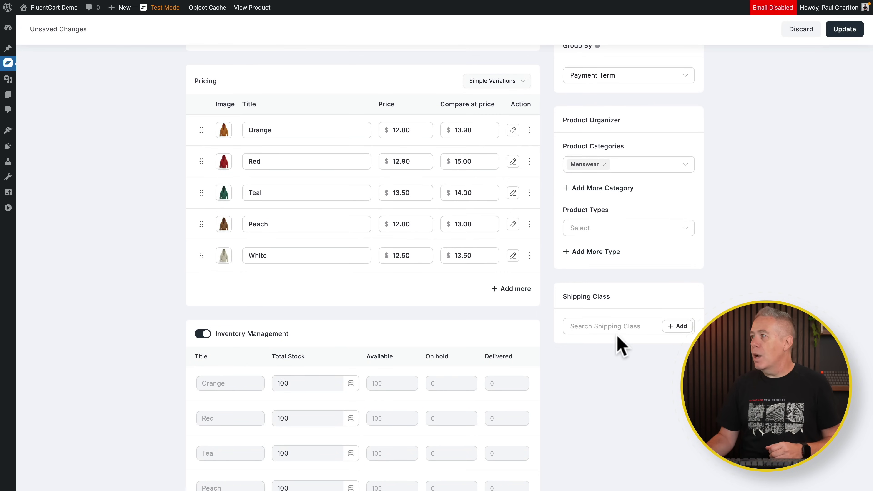
pyautogui.scroll(9, 774, 186)
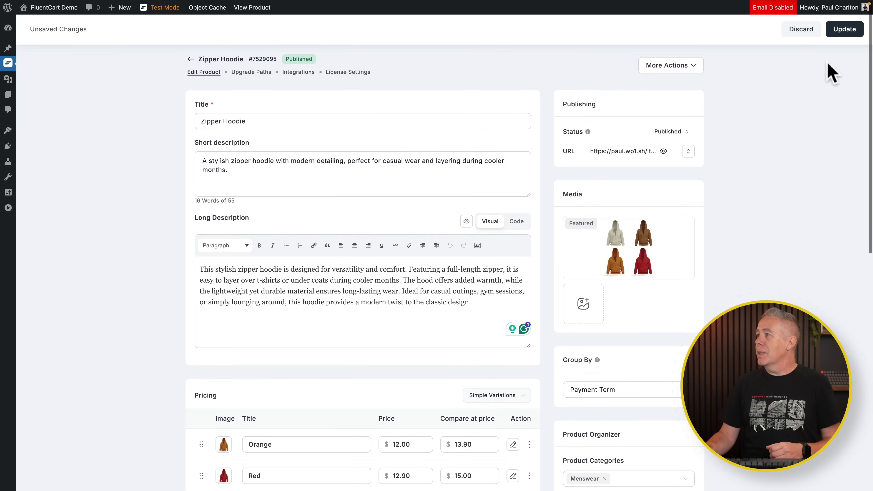
pyautogui.click(696, 64)
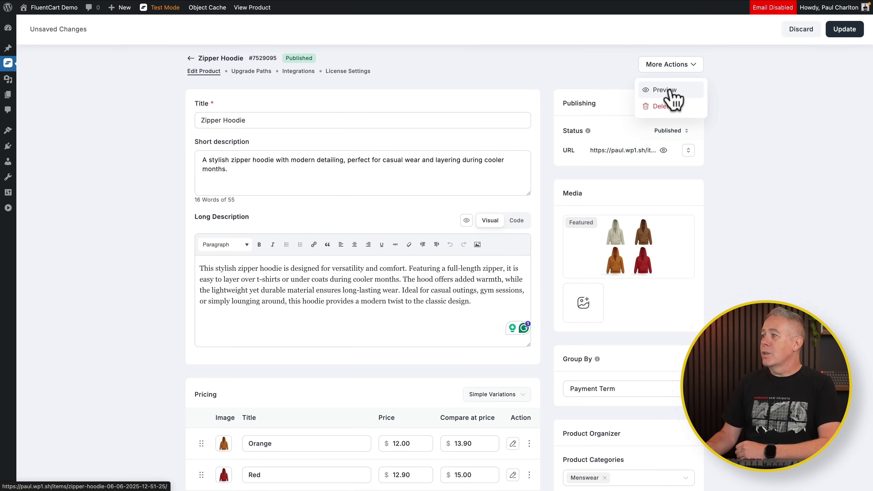
# - Dismiss More Actions, view Integrations, then show the Zipper Hoodie's empty Upgrade Paths table
pyautogui.click(763, 141)
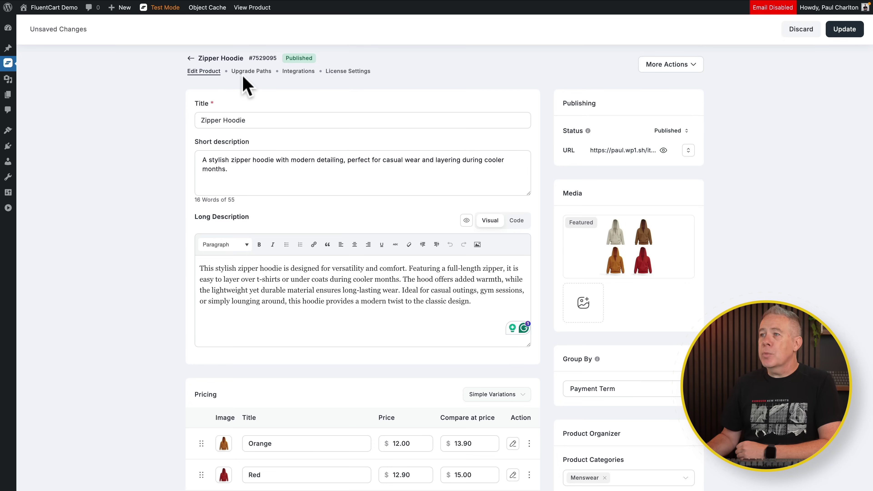
pyautogui.click(303, 72)
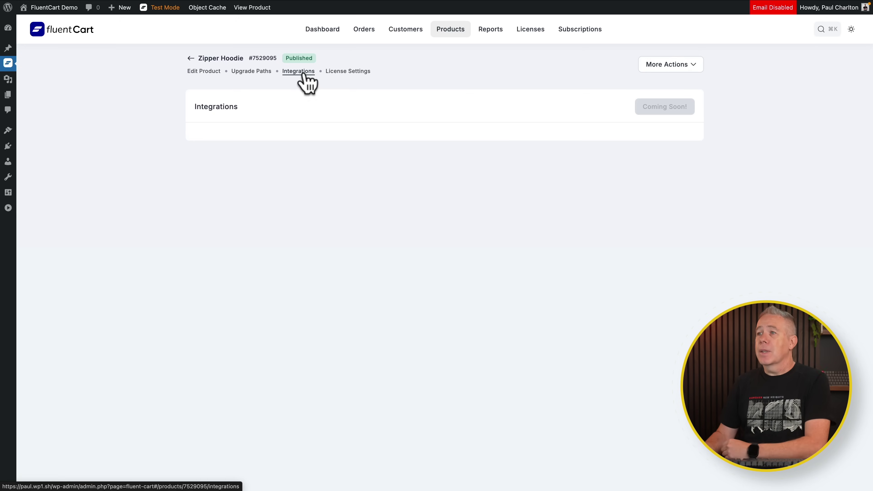
pyautogui.click(242, 72)
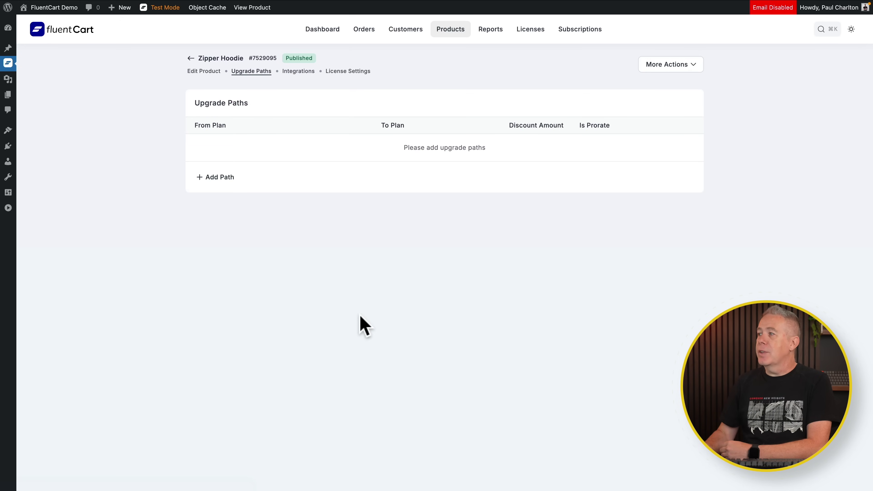
# - Start and cancel a new upgrade path, then save License Settings with licensing left disabled
pyautogui.click(225, 177)
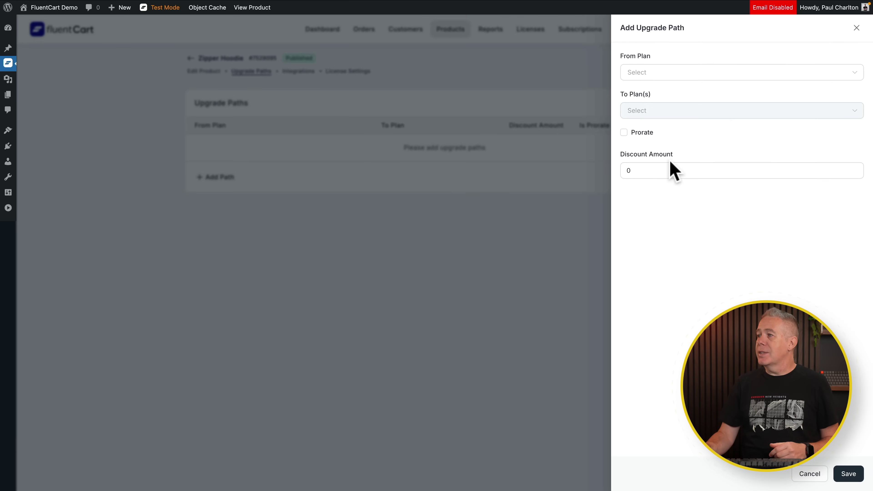
pyautogui.click(798, 474)
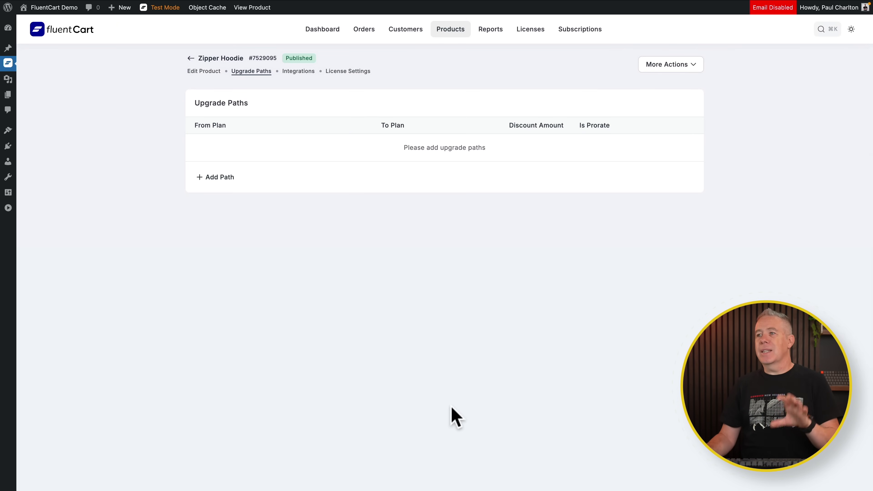
pyautogui.click(351, 71)
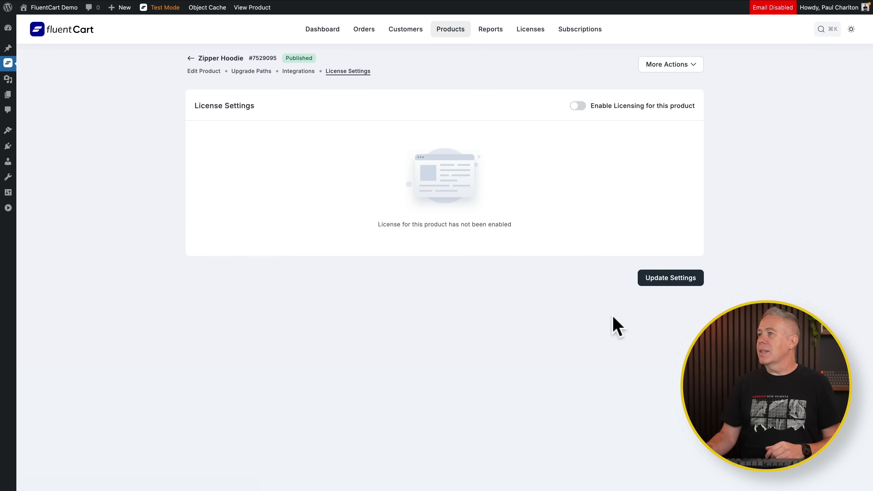
pyautogui.click(666, 277)
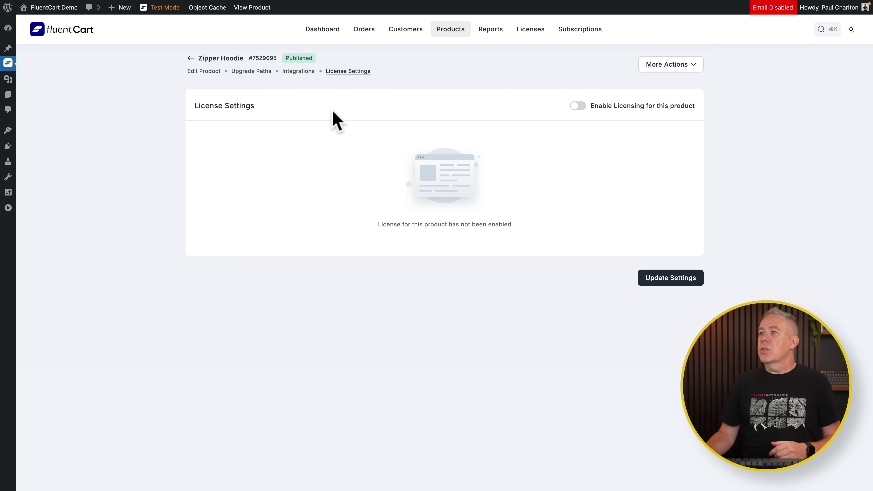
# - Return to Products and review Site Builder Pro's license prices and digital-six.zip asset actions
pyautogui.click(450, 34)
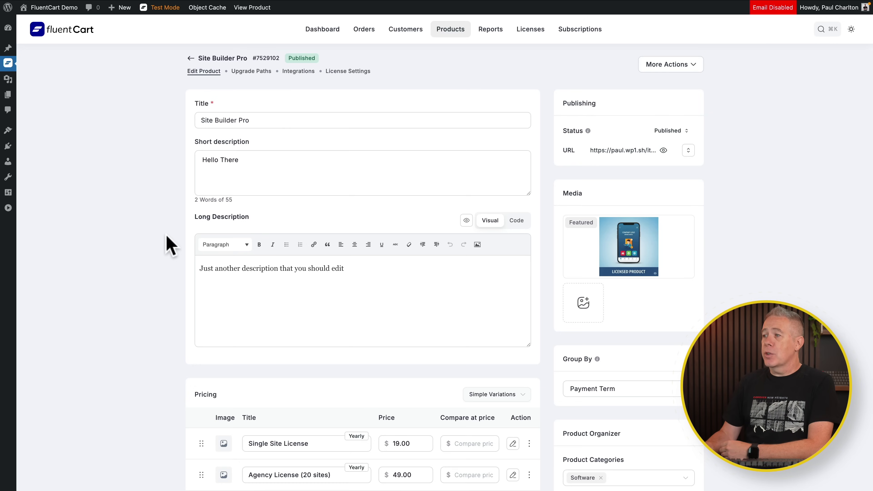
pyautogui.scroll(-6, 171, 312)
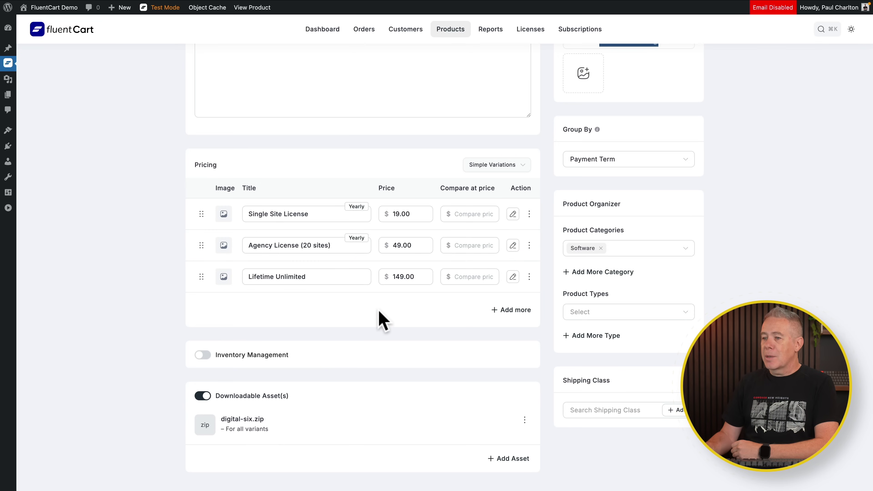
pyautogui.scroll(-1, 380, 312)
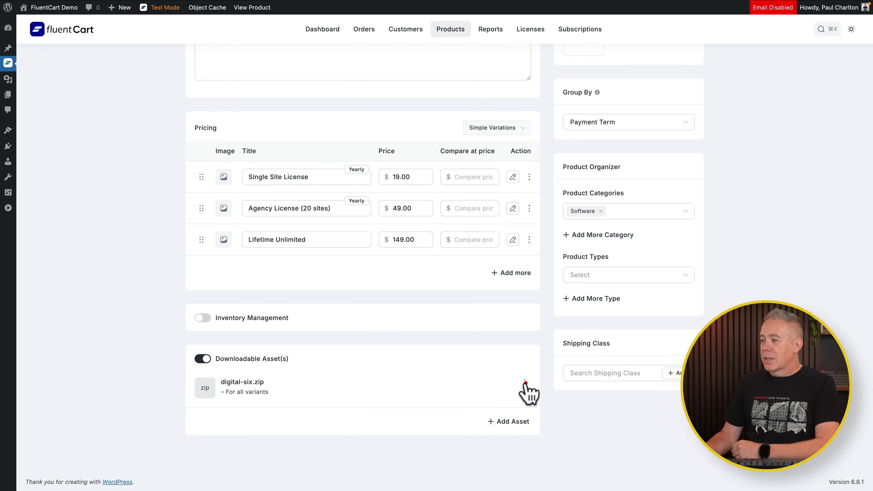
pyautogui.click(524, 383)
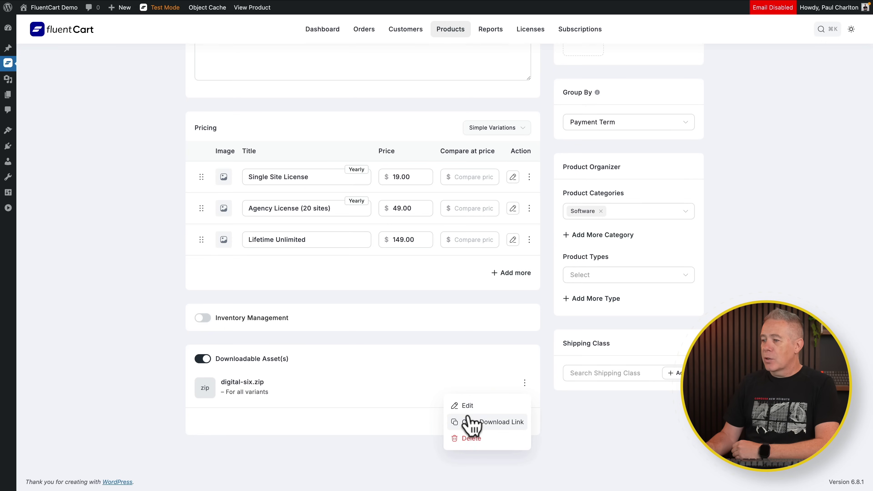
pyautogui.click(335, 422)
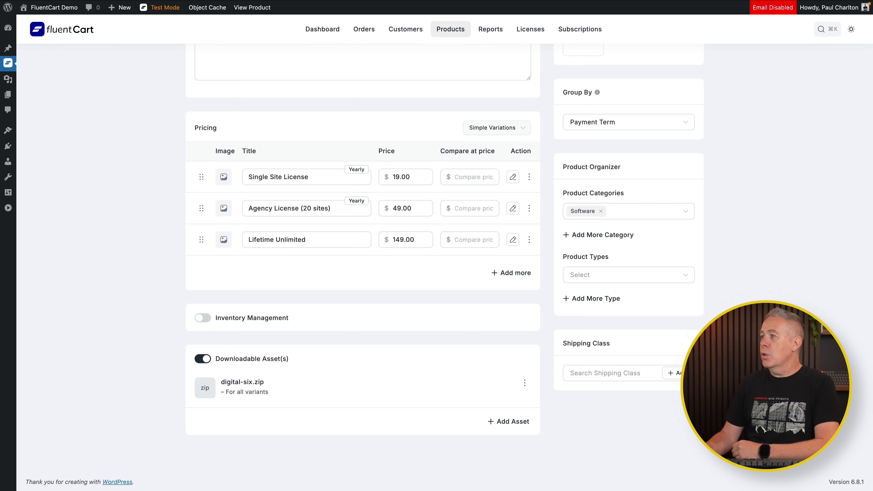
# - Scroll through Site Builder Pro's details and bring up its Upgrade Paths
pyautogui.scroll(8, 650, 167)
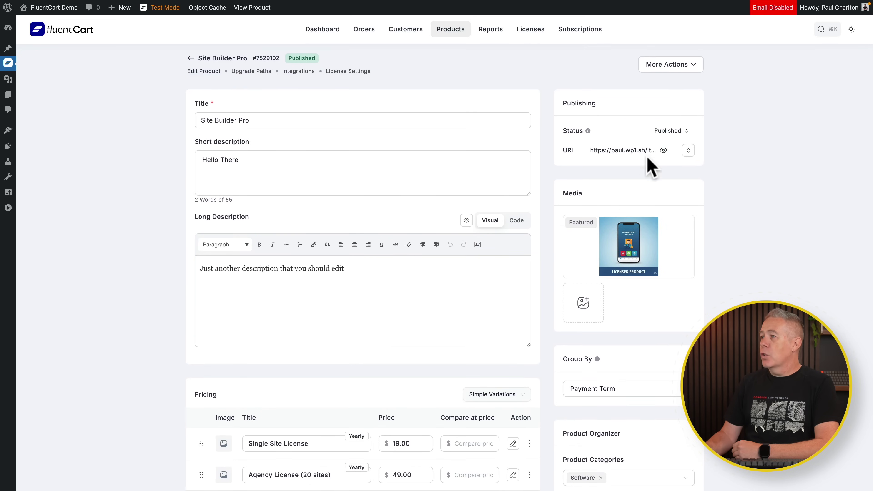
pyautogui.scroll(-4, 691, 321)
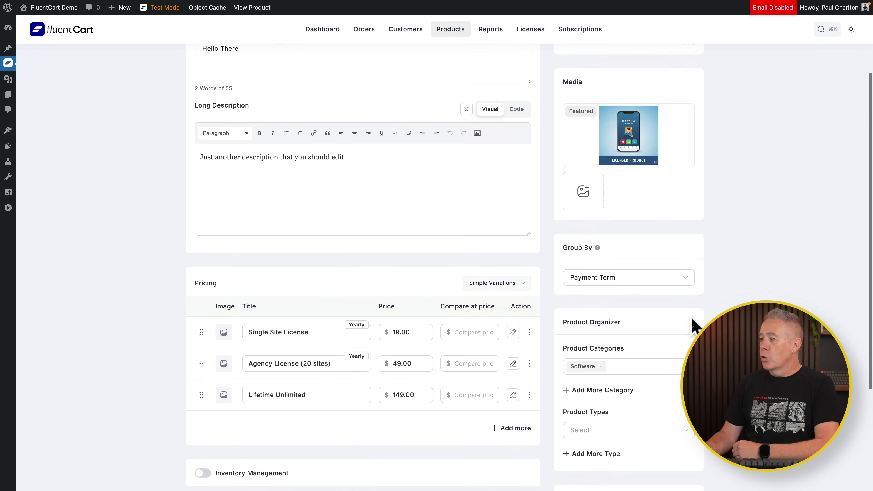
pyautogui.scroll(-5, 692, 321)
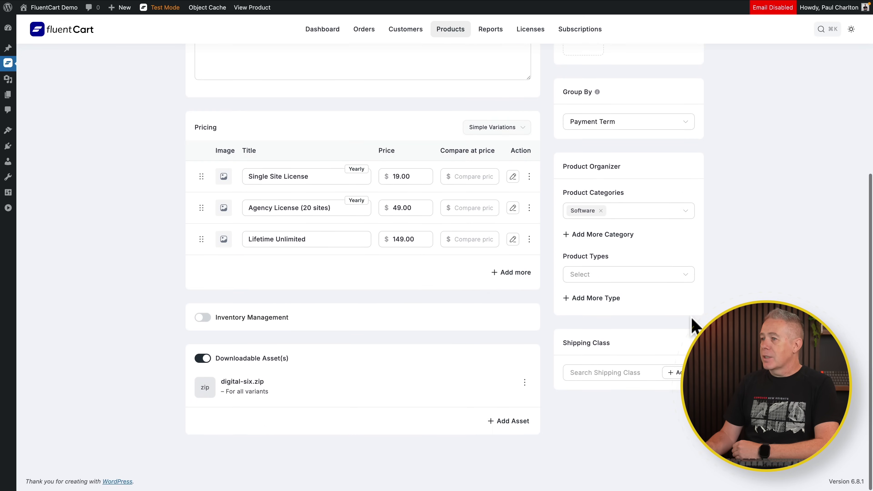
pyautogui.scroll(9, 692, 325)
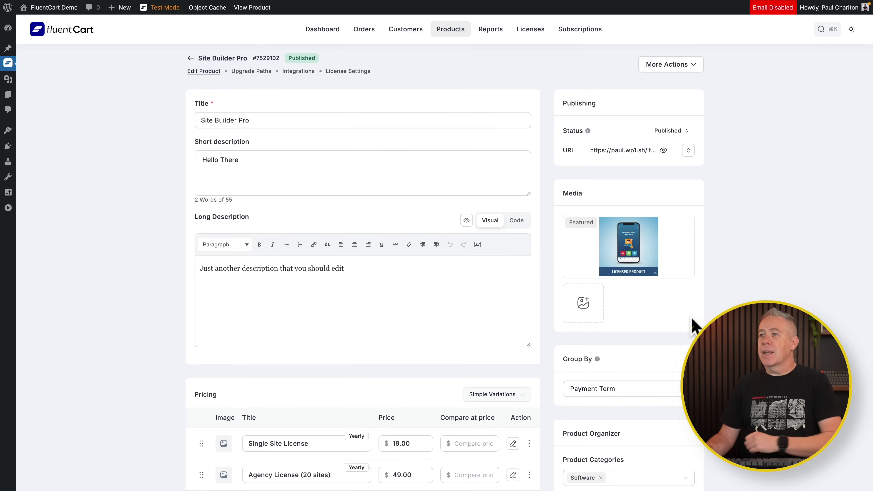
pyautogui.click(256, 72)
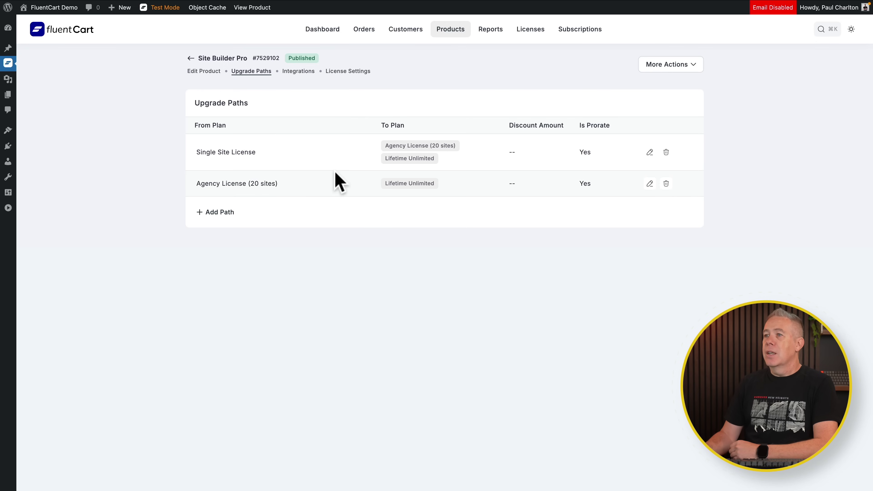
# - Inspect the Single Site License path to Agency License and Lifetime Unlimited, closing without changes
pyautogui.click(202, 71)
pyautogui.scroll(-4, 218, 413)
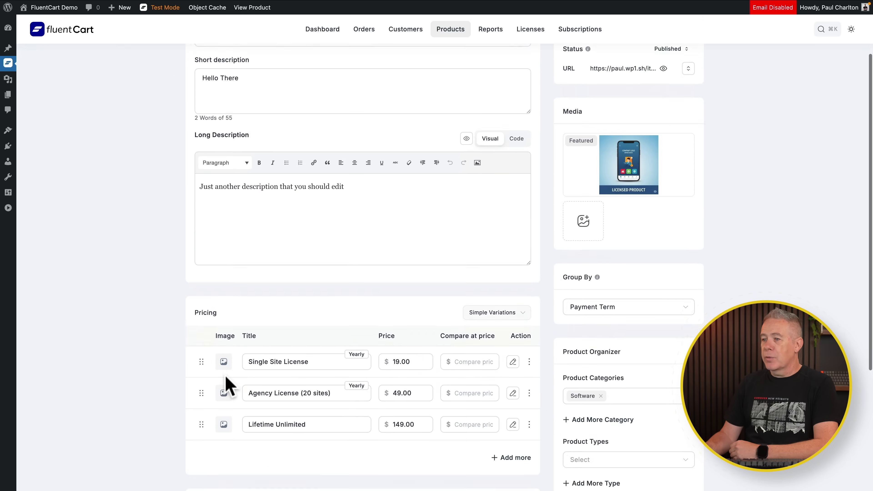
pyautogui.scroll(4, 278, 329)
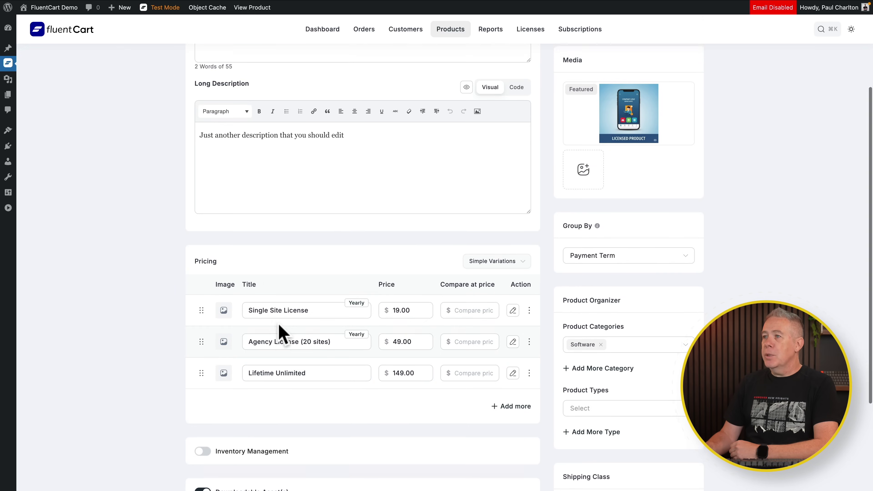
pyautogui.click(251, 71)
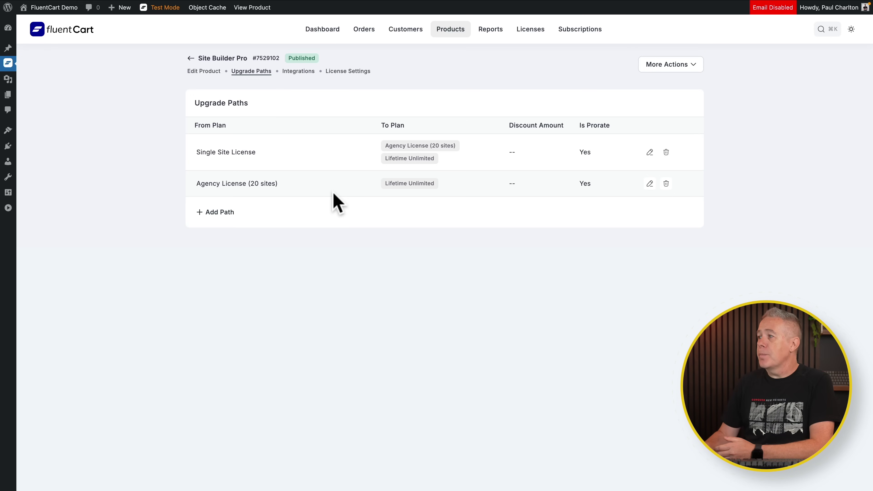
pyautogui.click(649, 152)
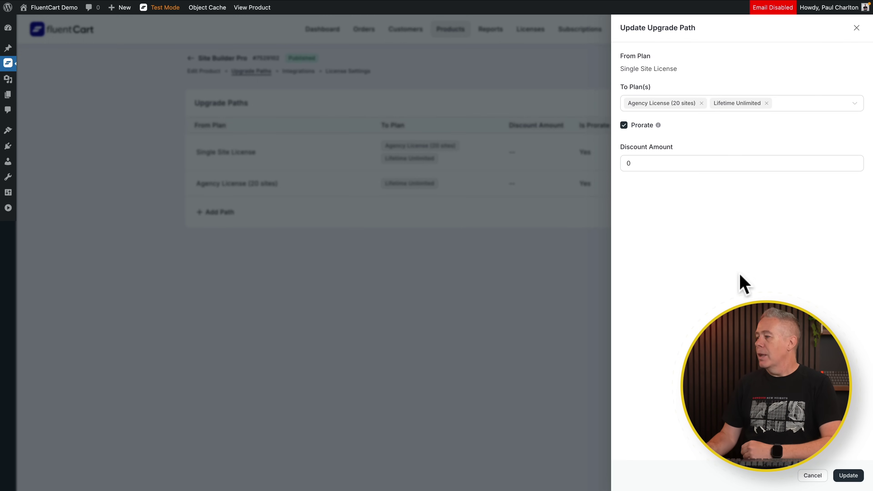
pyautogui.click(805, 472)
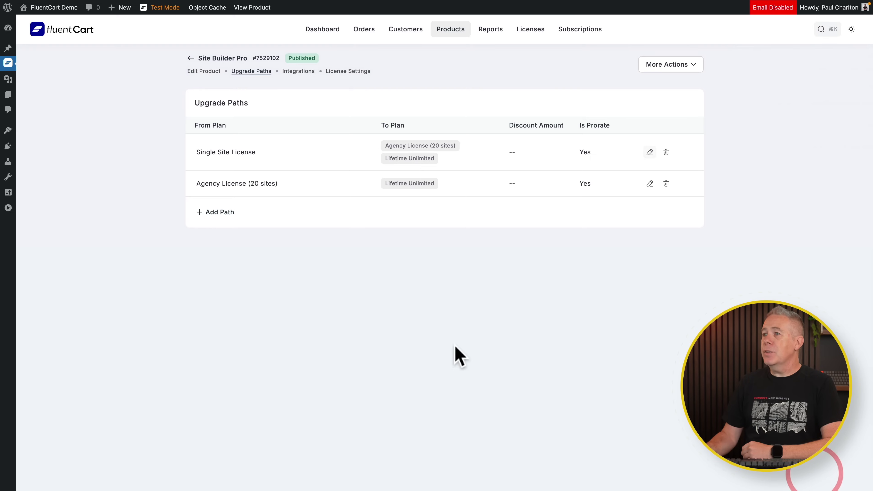
# - Review Site Builder Pro's License Settings, then open the Premium Site Crawler license from Licenses
pyautogui.click(357, 72)
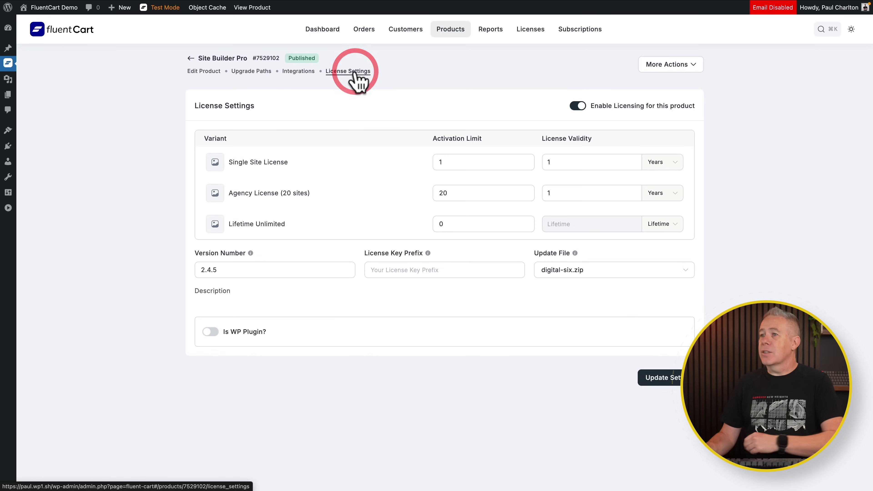
pyautogui.scroll(-1, 123, 304)
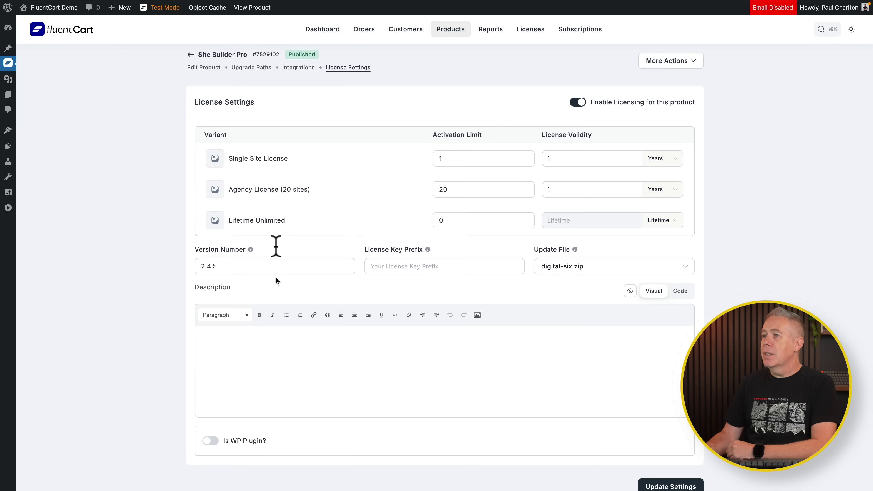
pyautogui.click(530, 31)
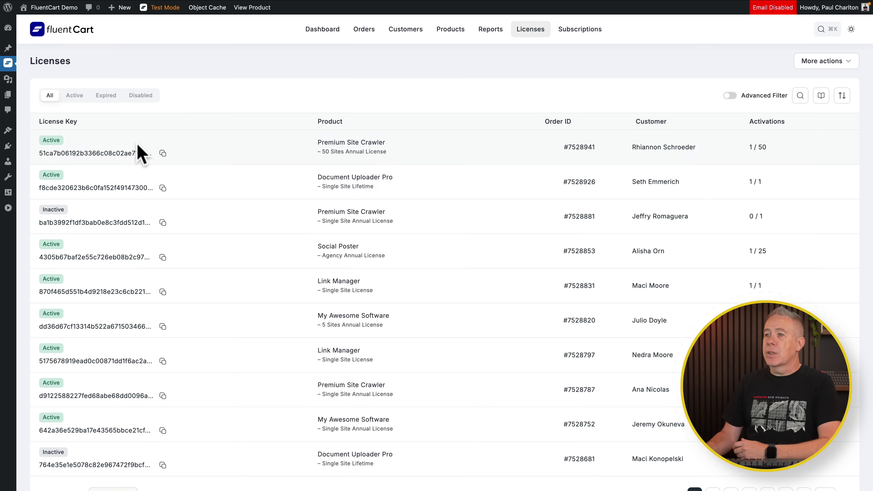
pyautogui.click(115, 153)
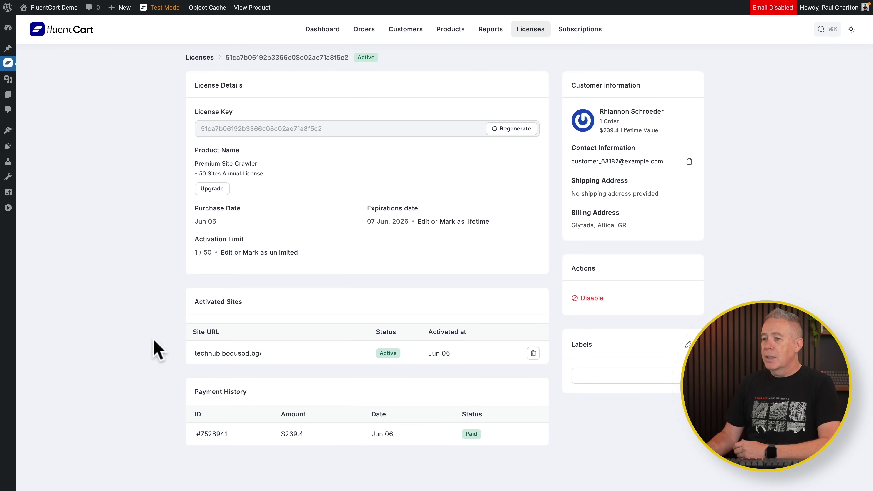
# - Scroll the Premium Site Crawler license page to review its activated site and $239.4 payment
pyautogui.scroll(-2, 154, 347)
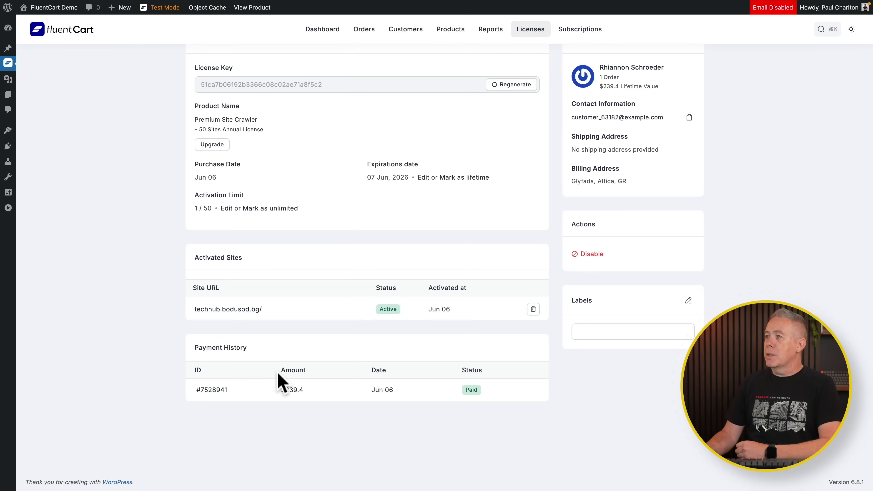
pyautogui.scroll(2, 281, 383)
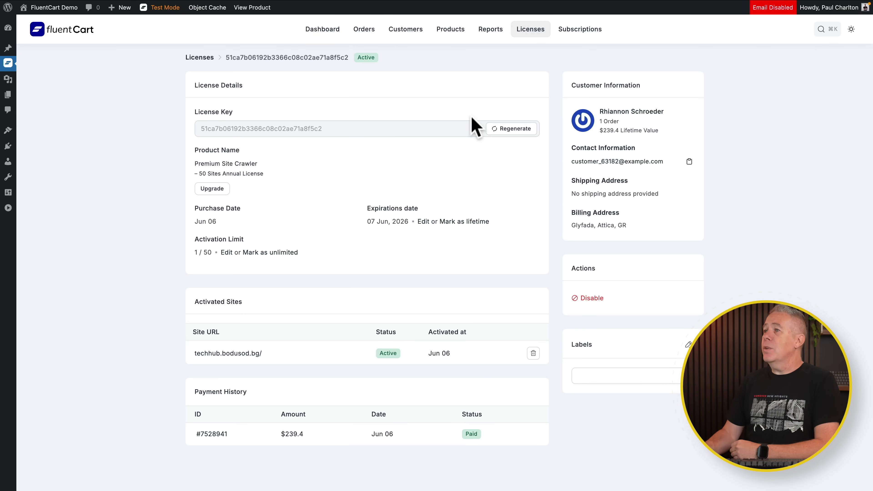
# - Open the on-hold $149 Site Builder Pro Lifetime Unlimited order from the Orders list
pyautogui.click(366, 32)
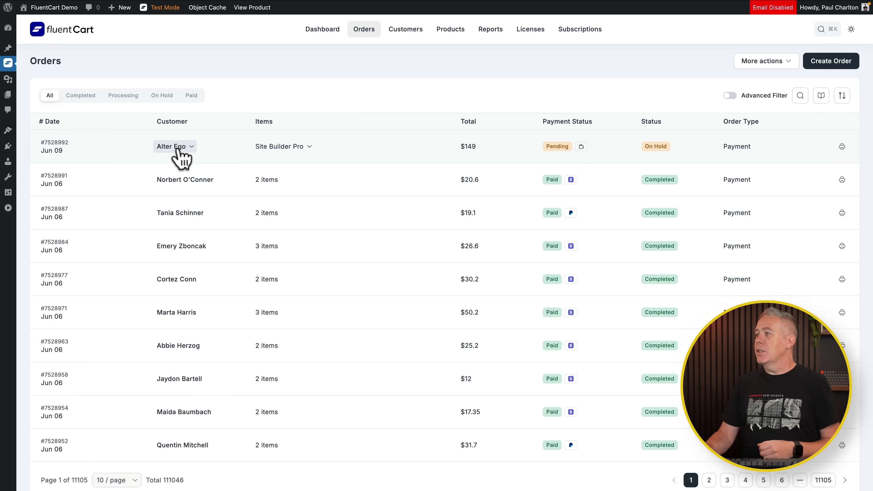
pyautogui.click(69, 142)
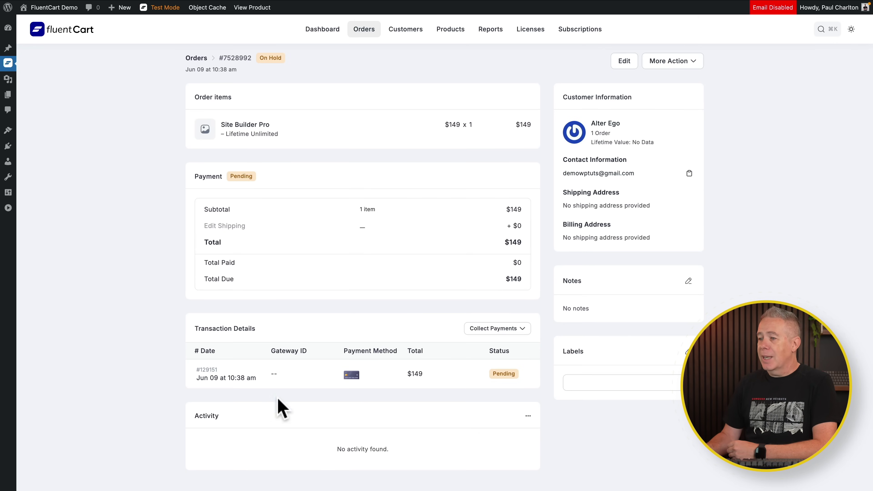
# - Mark the $149 order as paid via Cash On Delivery (COD)
pyautogui.click(521, 330)
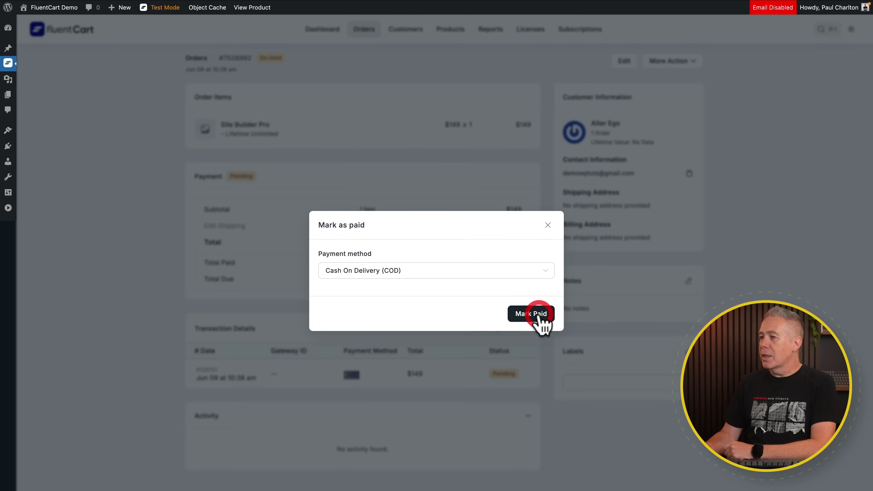
pyautogui.click(531, 314)
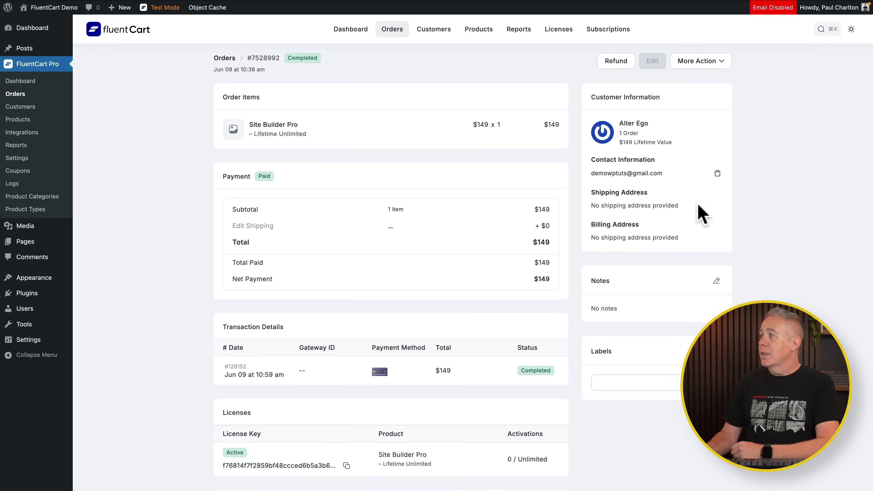
# - Open the $89-per-year Social Poster Single Site Annual License subscription from Subscriptions
pyautogui.click(718, 61)
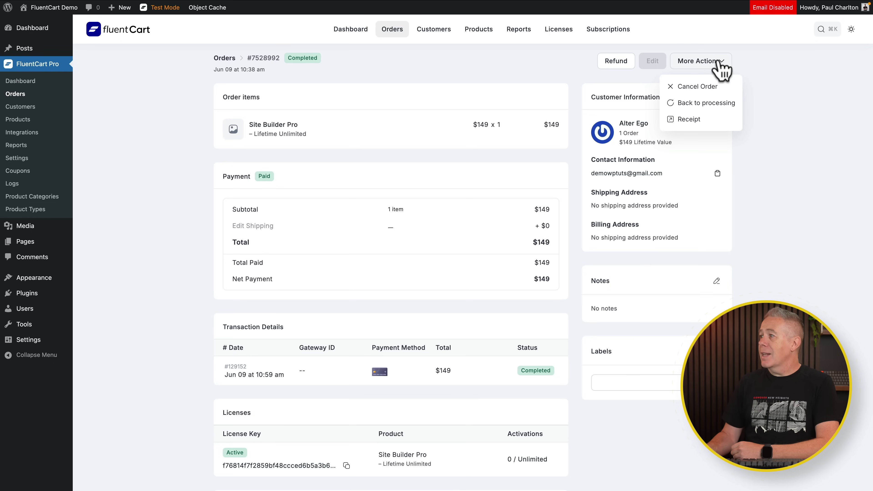
pyautogui.click(766, 61)
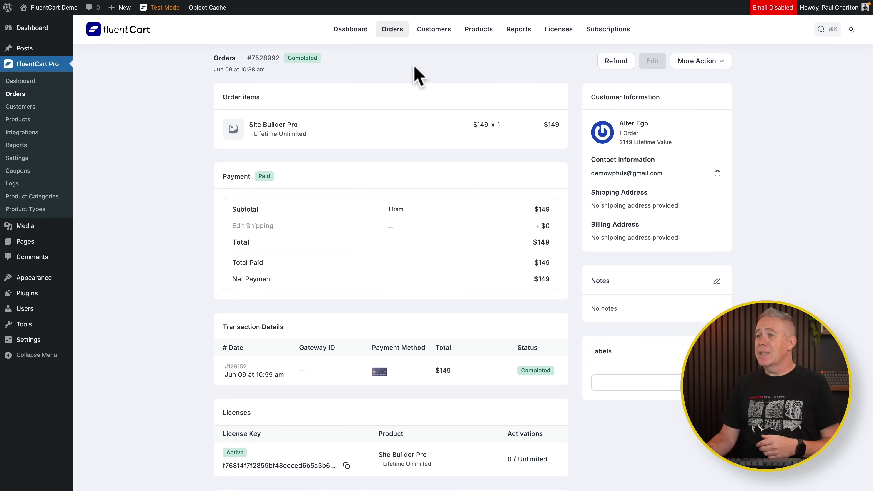
pyautogui.click(624, 31)
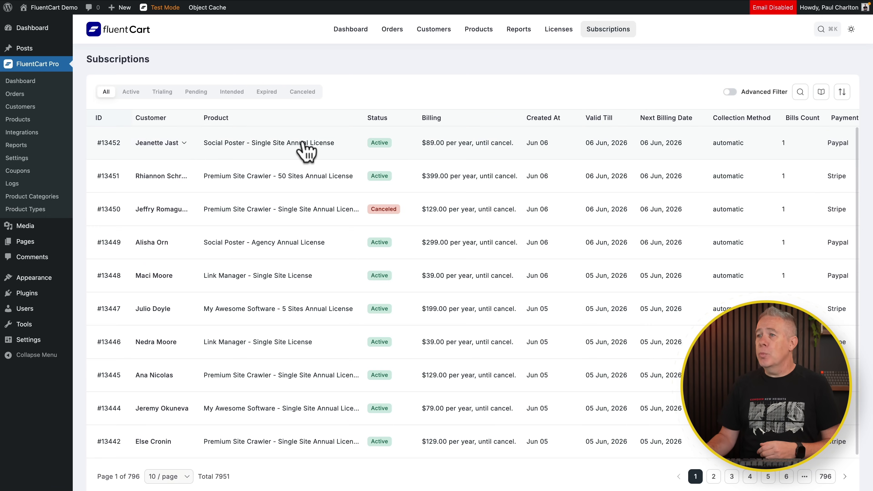
pyautogui.click(310, 142)
pyautogui.click(312, 142)
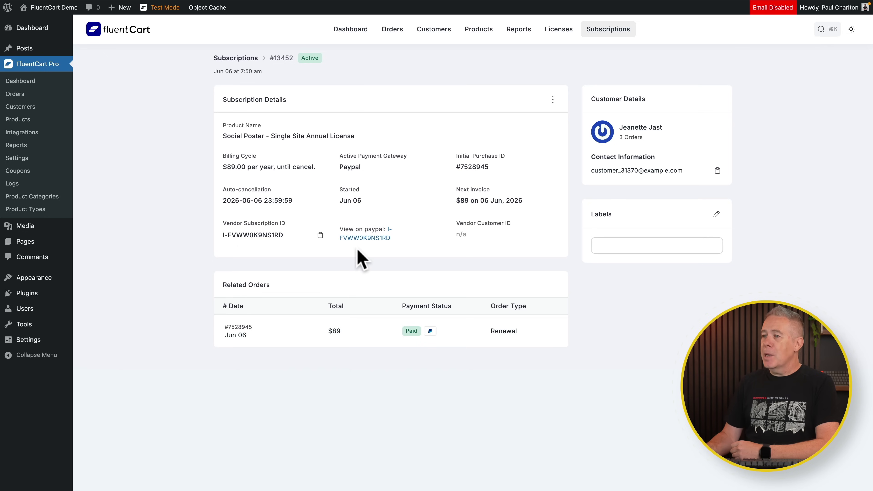
pyautogui.moveTo(358, 242); pyautogui.dragTo(238, 164)
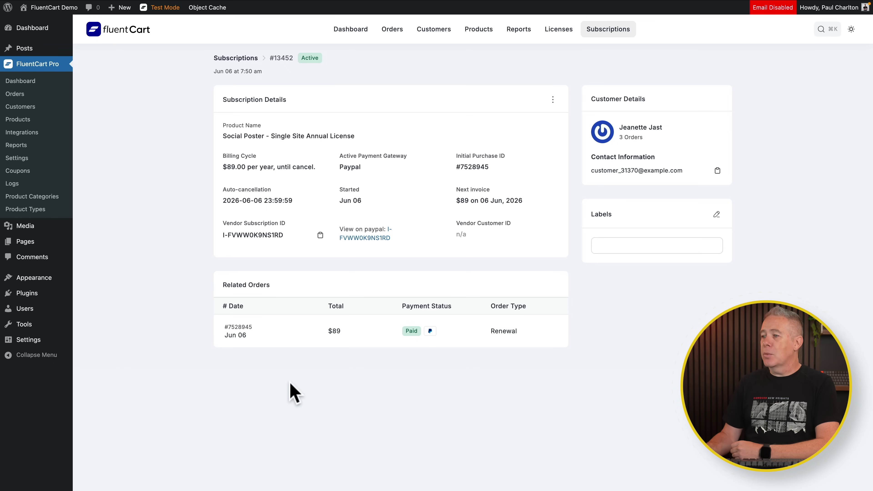
# - Open the paid $89 renewal order under Related Orders and scroll through its activity
pyautogui.click(283, 338)
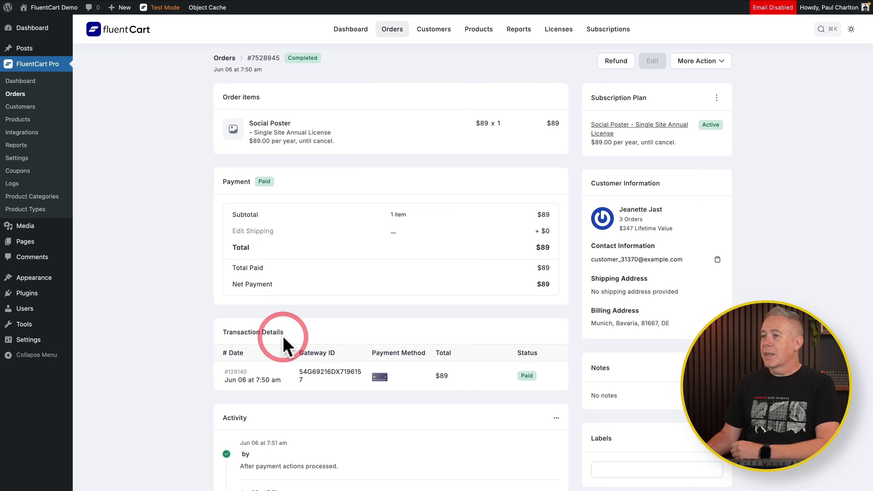
pyautogui.scroll(-2, 179, 338)
pyautogui.scroll(-3, 179, 337)
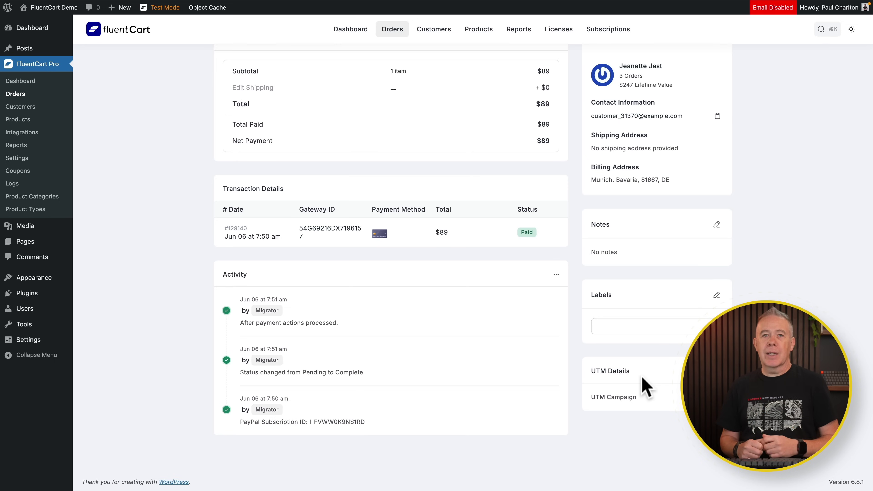
pyautogui.scroll(5, 630, 316)
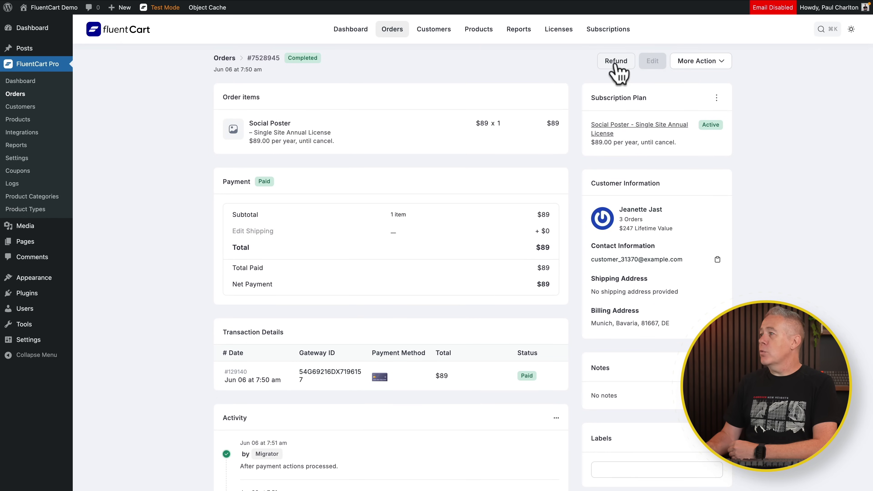
# - Glance at the renewal order's More Action options, then open the Reporting Overview
pyautogui.click(700, 62)
pyautogui.click(787, 75)
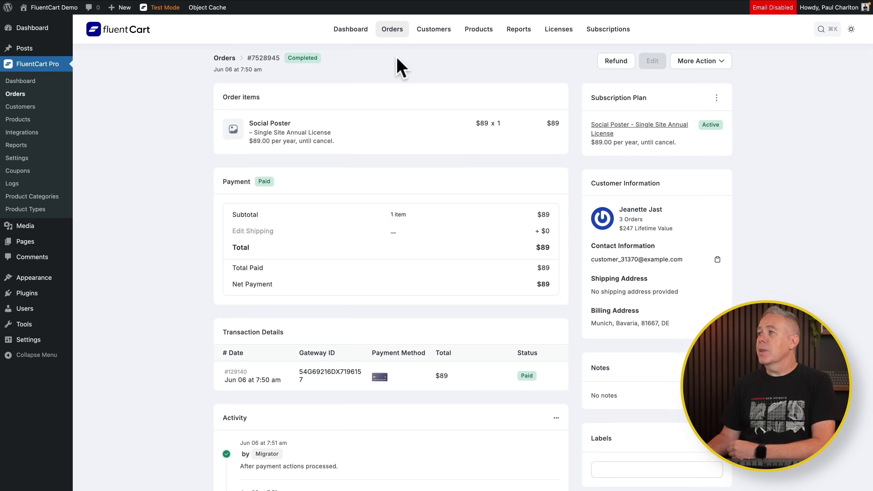
pyautogui.click(519, 33)
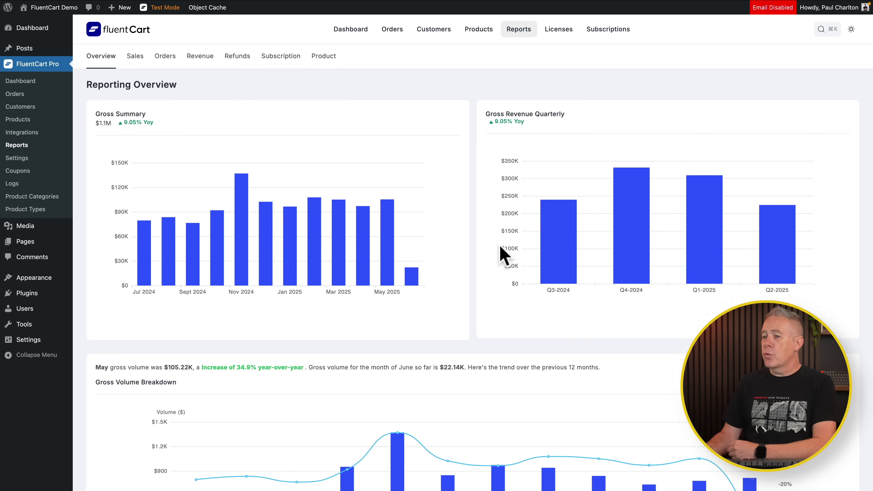
pyautogui.scroll(-5, 501, 256)
pyautogui.scroll(-5, 500, 256)
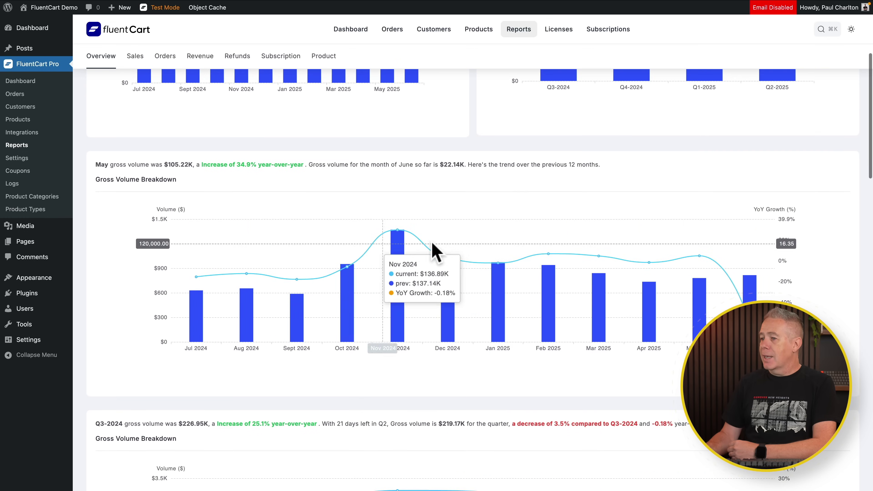
pyautogui.scroll(-3, 446, 220)
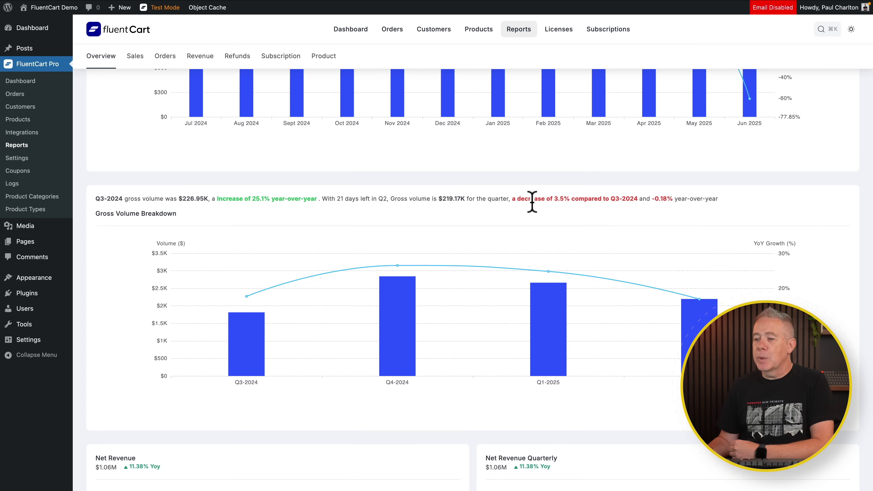
pyautogui.scroll(-1, 296, 385)
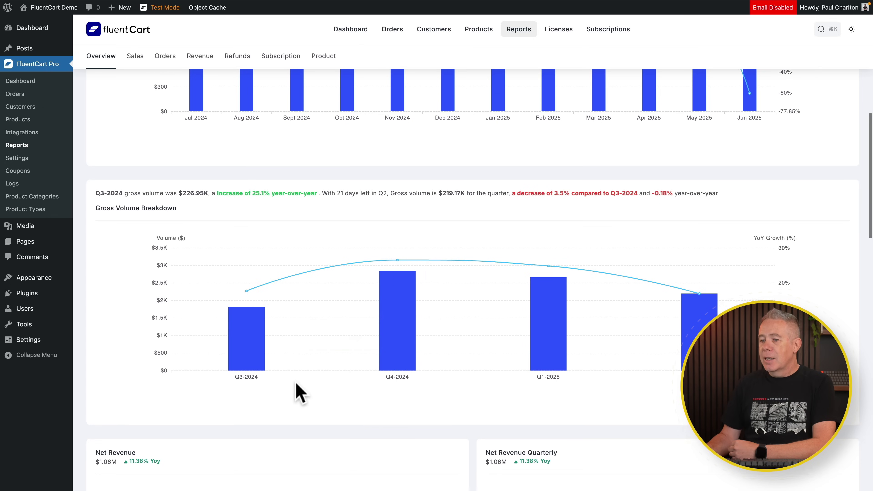
pyautogui.scroll(-10, 296, 385)
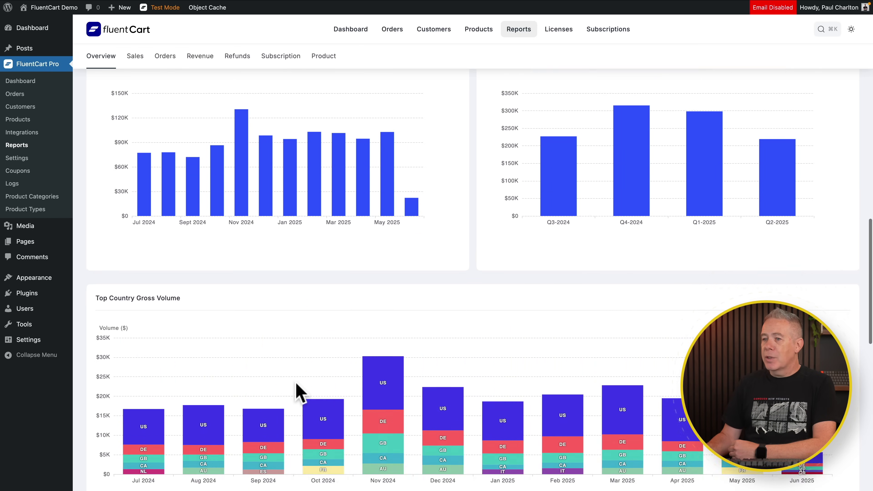
pyautogui.scroll(-15, 296, 385)
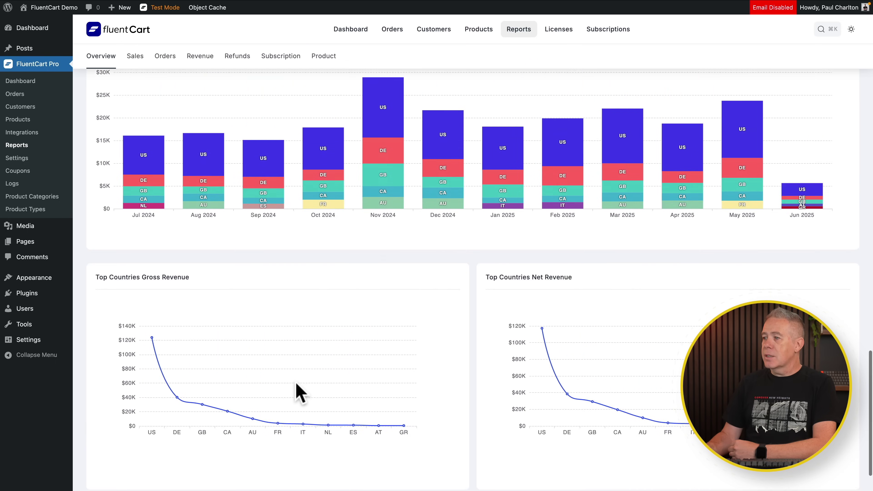
pyautogui.scroll(-3, 296, 385)
pyautogui.scroll(15, 297, 384)
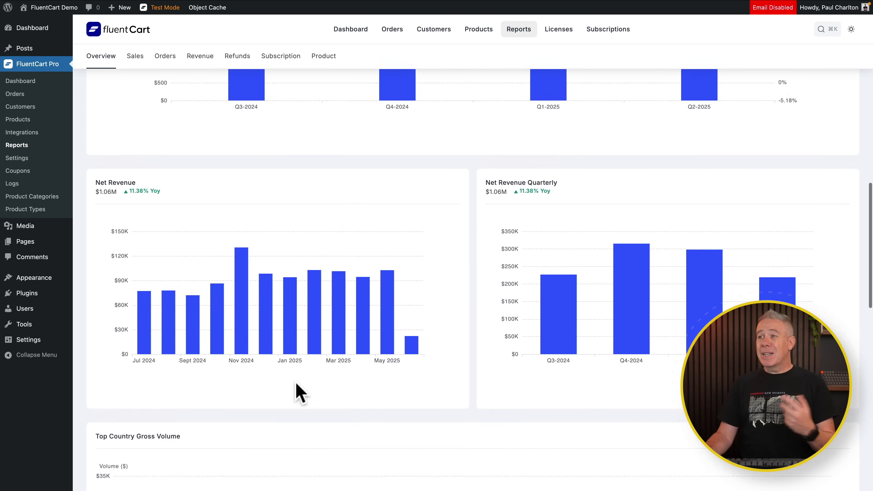
pyautogui.scroll(15, 296, 384)
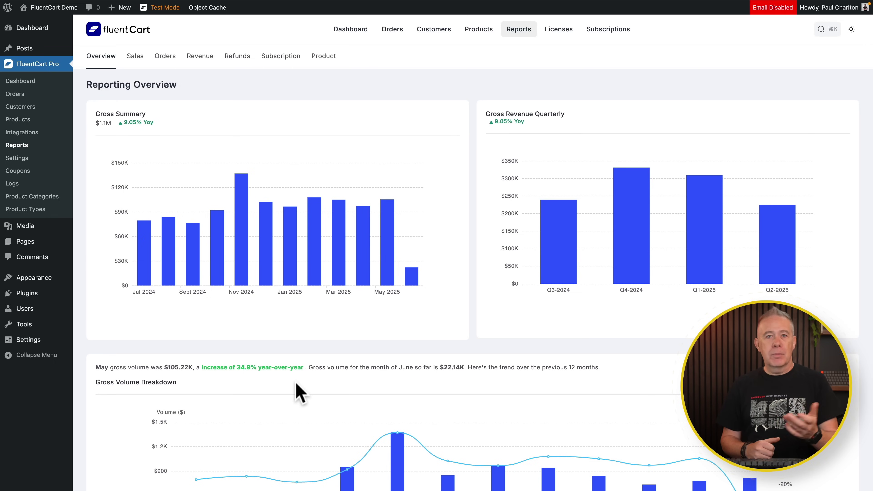
# - In Customers, toggle Advanced Filter on and off, then open one customer's overview
pyautogui.click(438, 28)
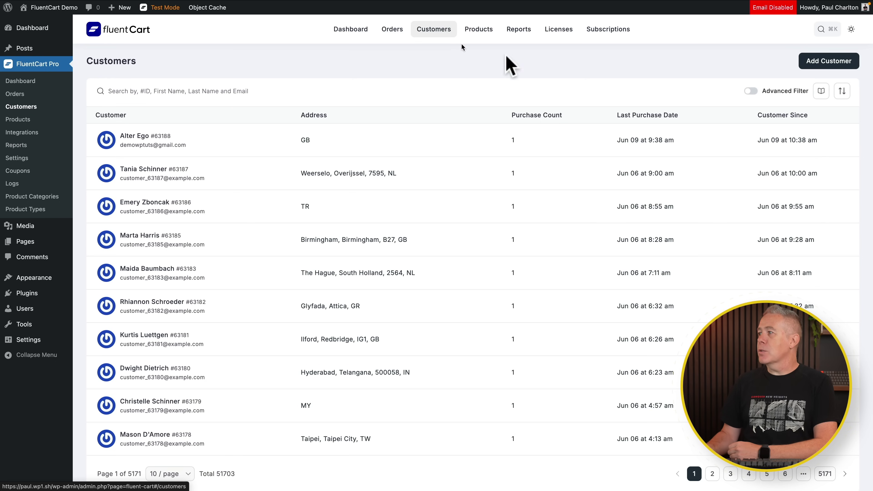
pyautogui.click(753, 93)
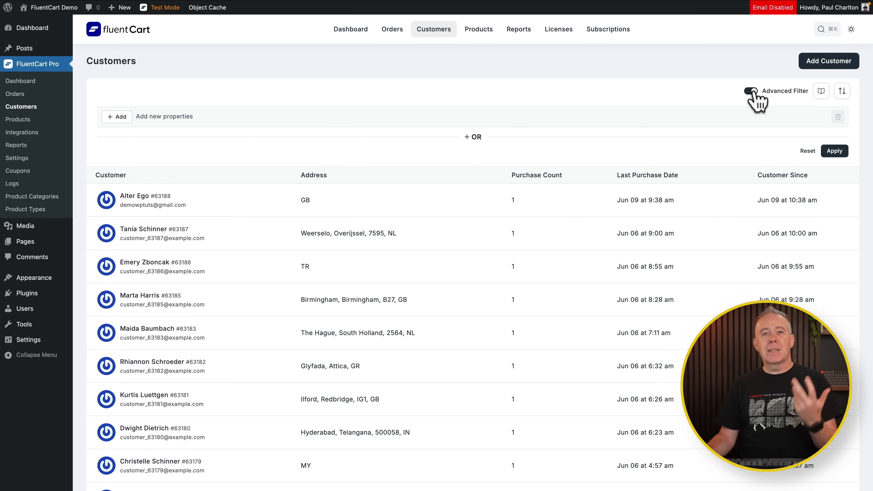
pyautogui.click(753, 92)
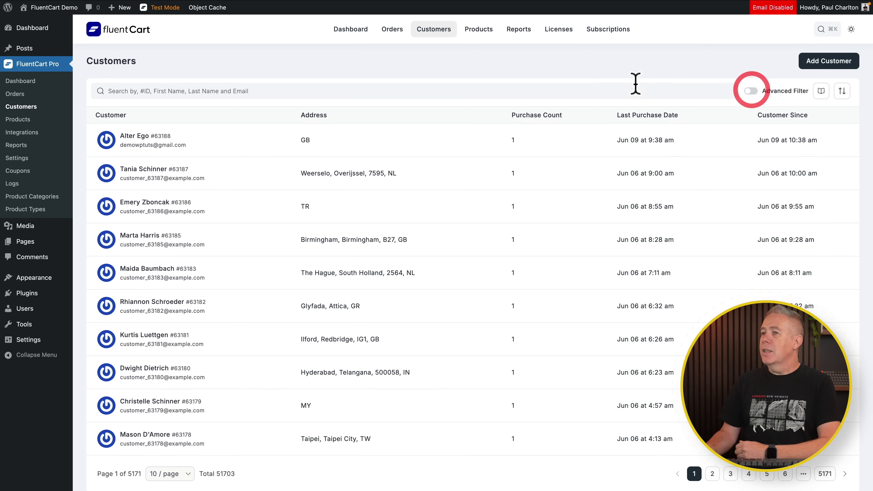
pyautogui.click(175, 185)
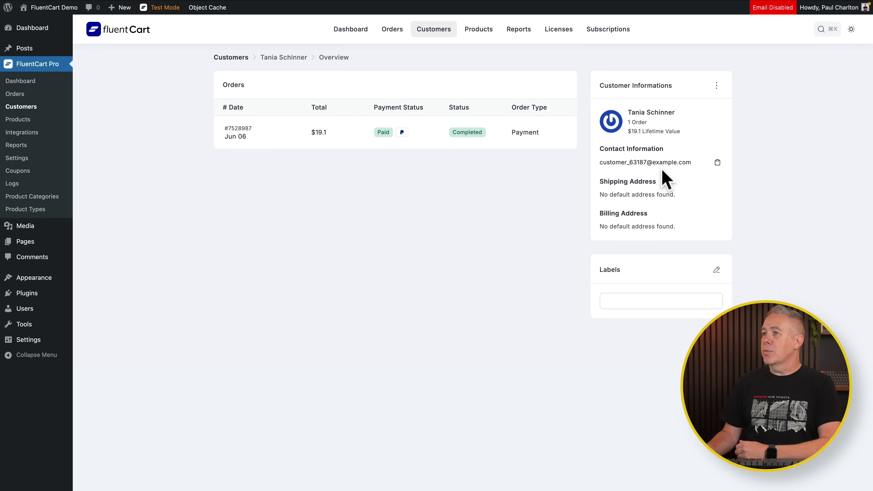
# - Open the customer's completed $19.1 order and scroll through its details
pyautogui.click(278, 133)
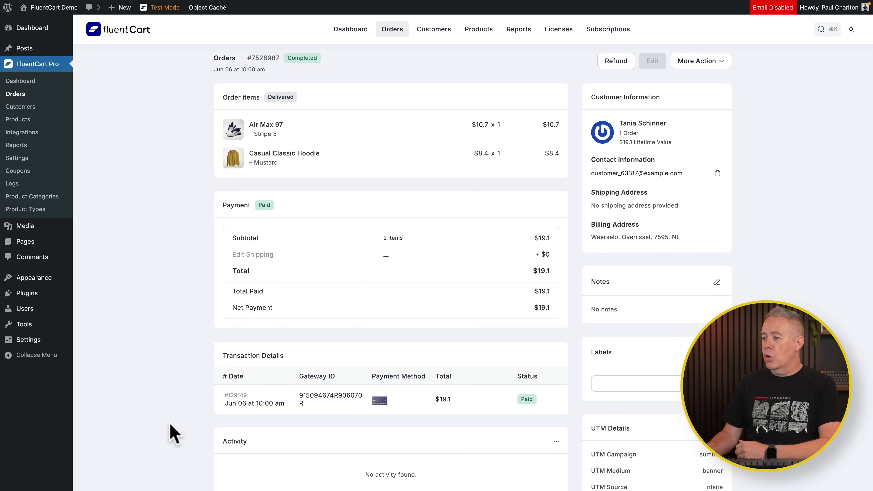
pyautogui.scroll(-3, 172, 433)
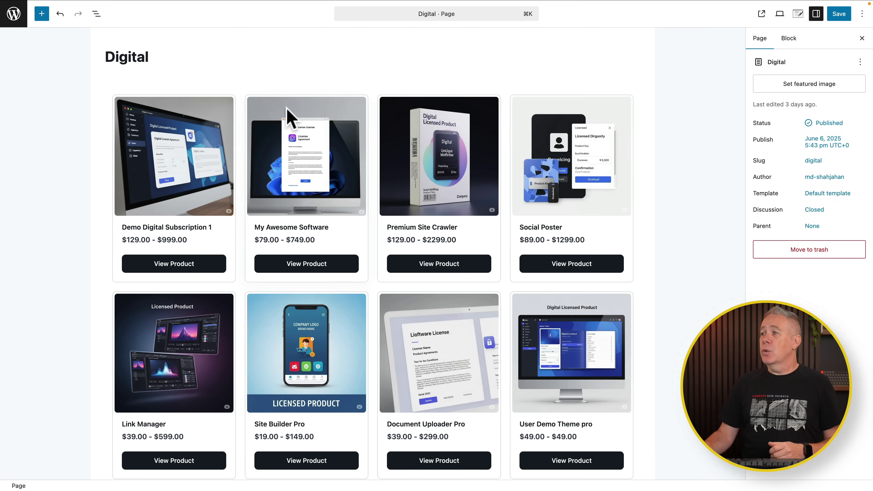
# - Select the Fluent Cart Products block and set Product Per Row to 3
pyautogui.click(96, 13)
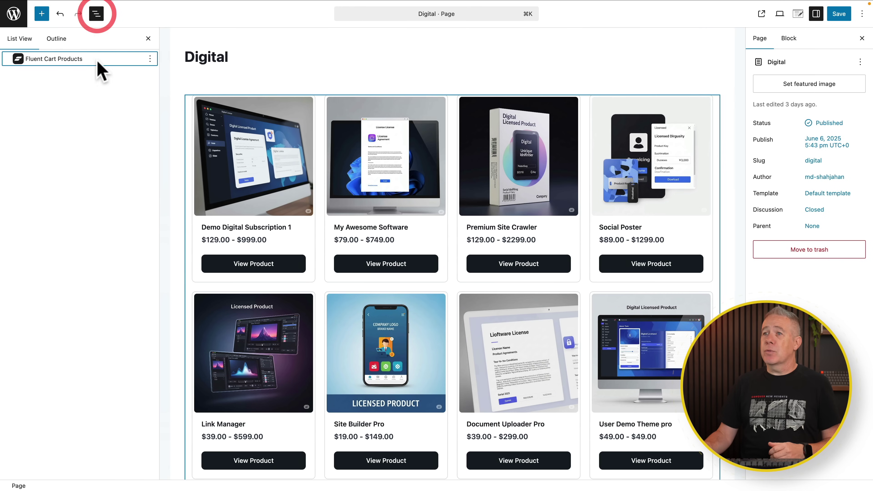
pyautogui.click(79, 59)
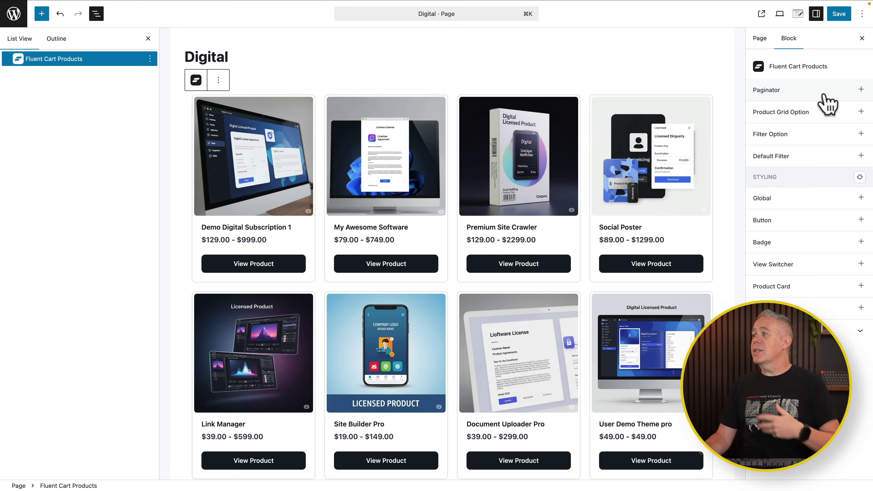
pyautogui.click(819, 116)
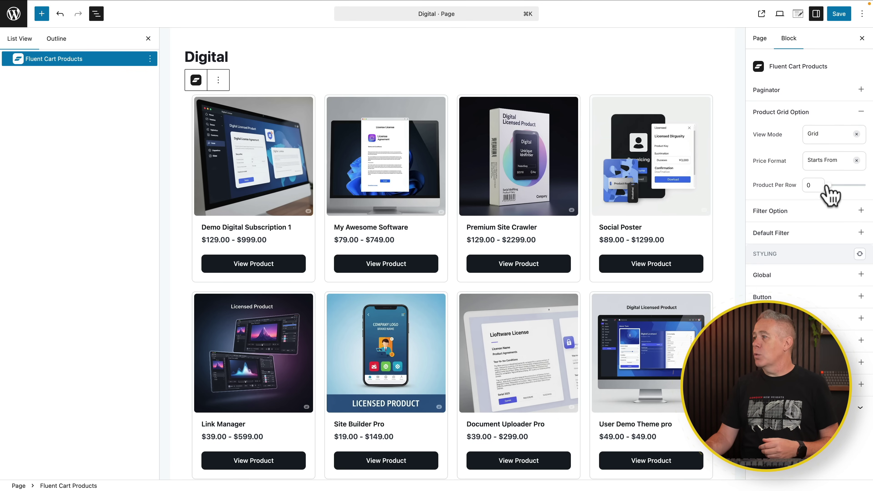
pyautogui.moveTo(830, 186); pyautogui.dragTo(851, 187)
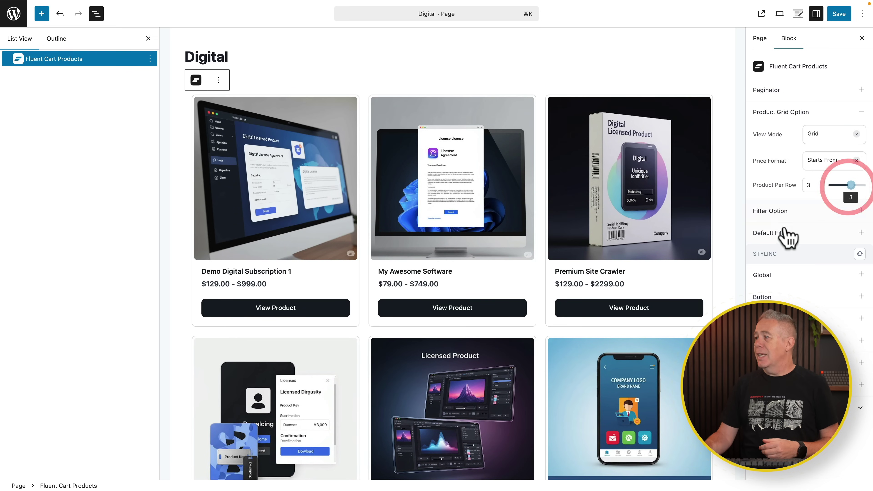
# - Expand the block's Filter Option and Global settings, then bring up the block inserter
pyautogui.click(797, 210)
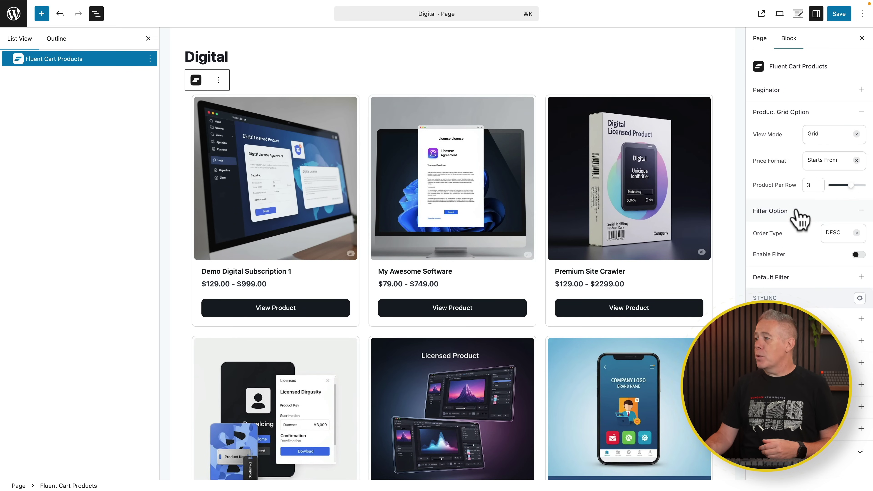
pyautogui.click(769, 318)
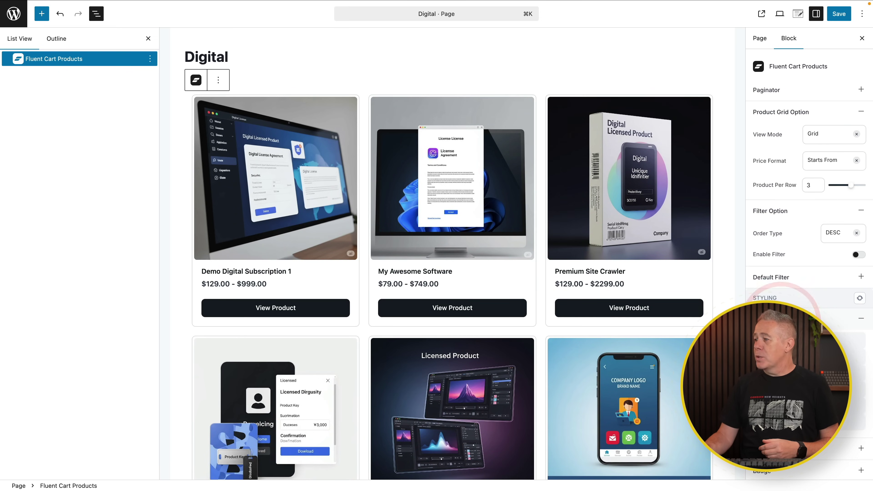
pyautogui.scroll(-3, 808, 241)
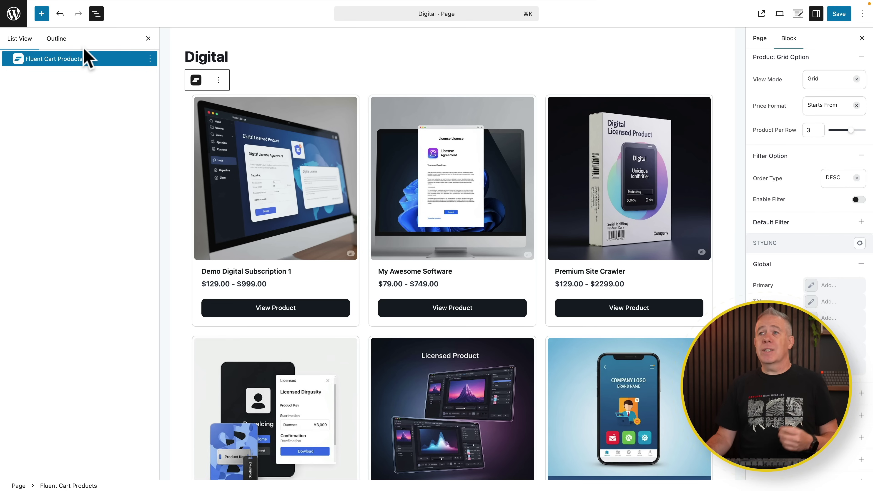
pyautogui.click(43, 16)
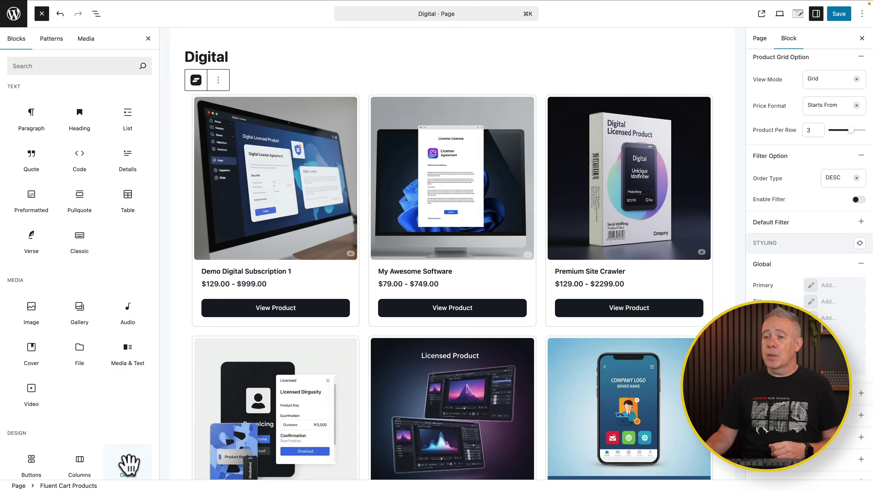
# - Scroll the block library down to the FLUENTCART blocks section
pyautogui.scroll(-15, 129, 464)
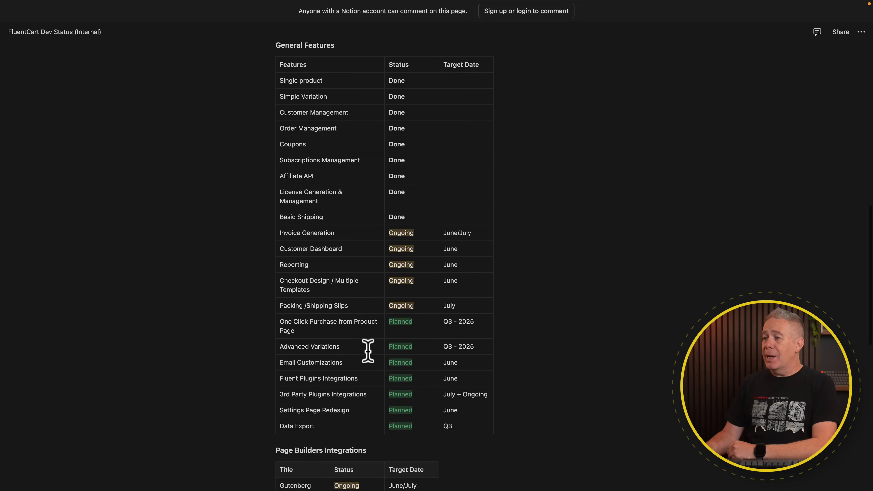
pyautogui.scroll(-2, 367, 350)
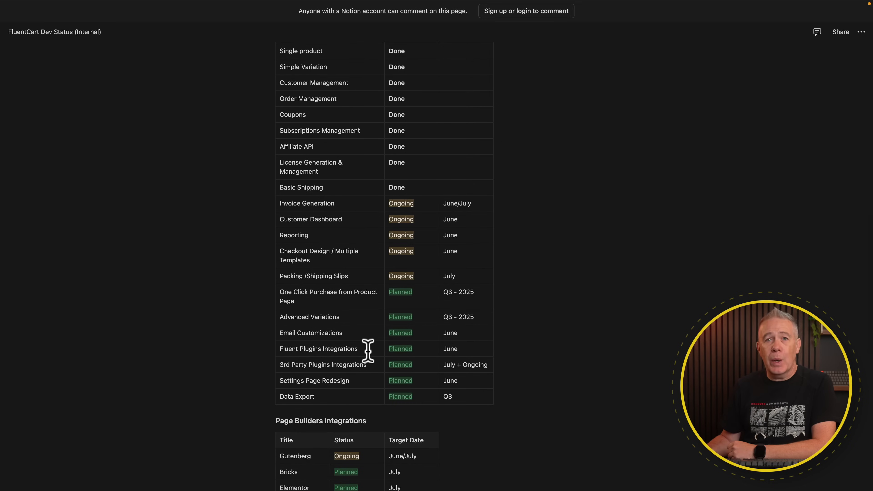
pyautogui.scroll(-1, 367, 350)
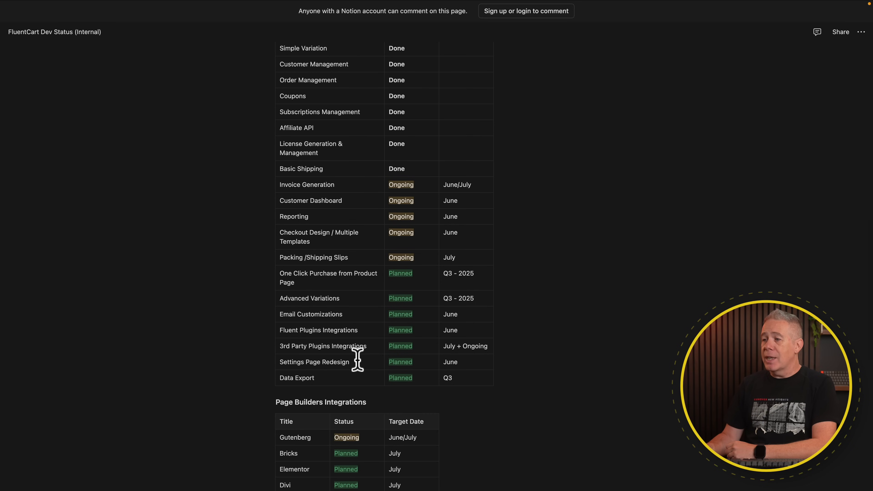
pyautogui.scroll(-10, 362, 351)
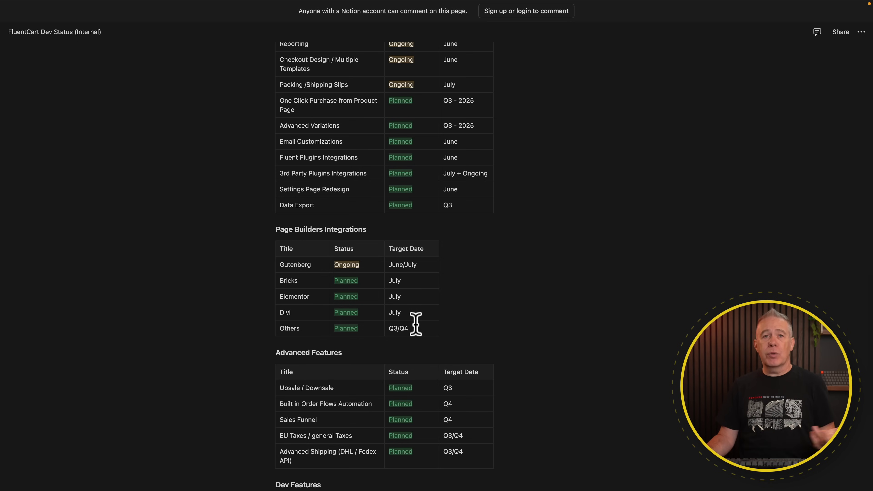
pyautogui.scroll(-5, 546, 328)
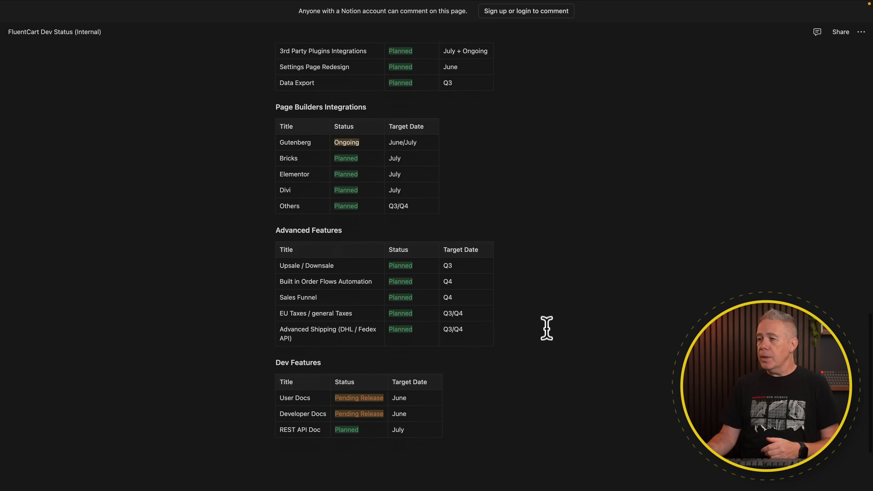